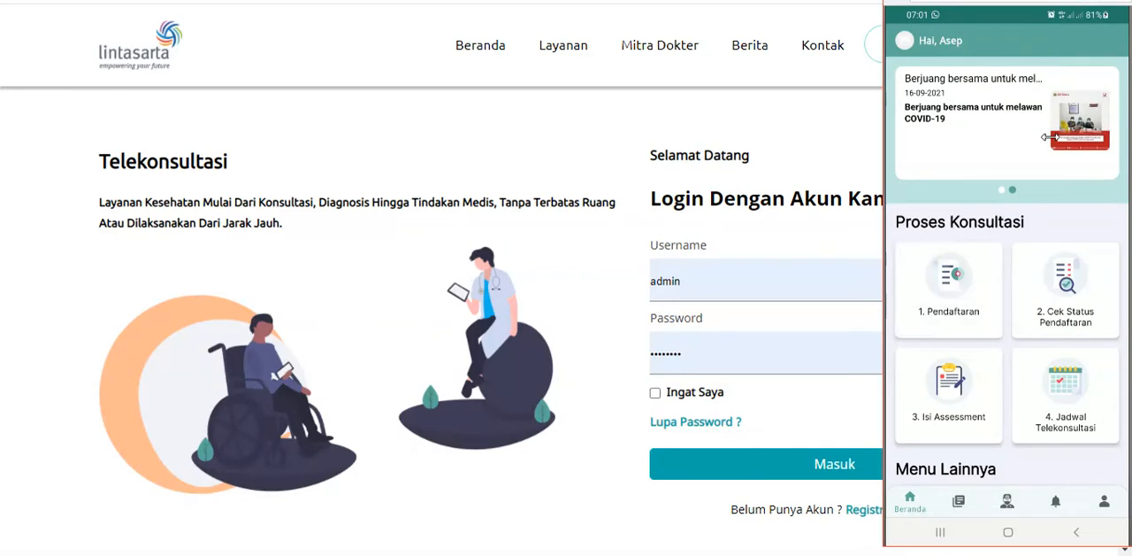
# Bring the mirrored patient phone app back into view and open the doctor list for consultation registration (Pendaftaran)
pyautogui.click(609, 120)
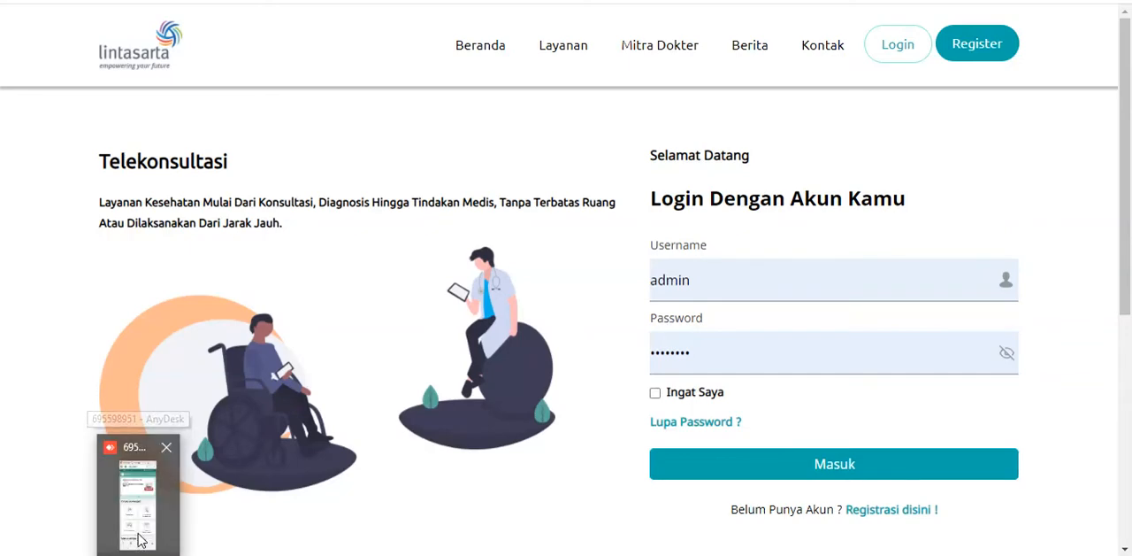
pyautogui.click(141, 487)
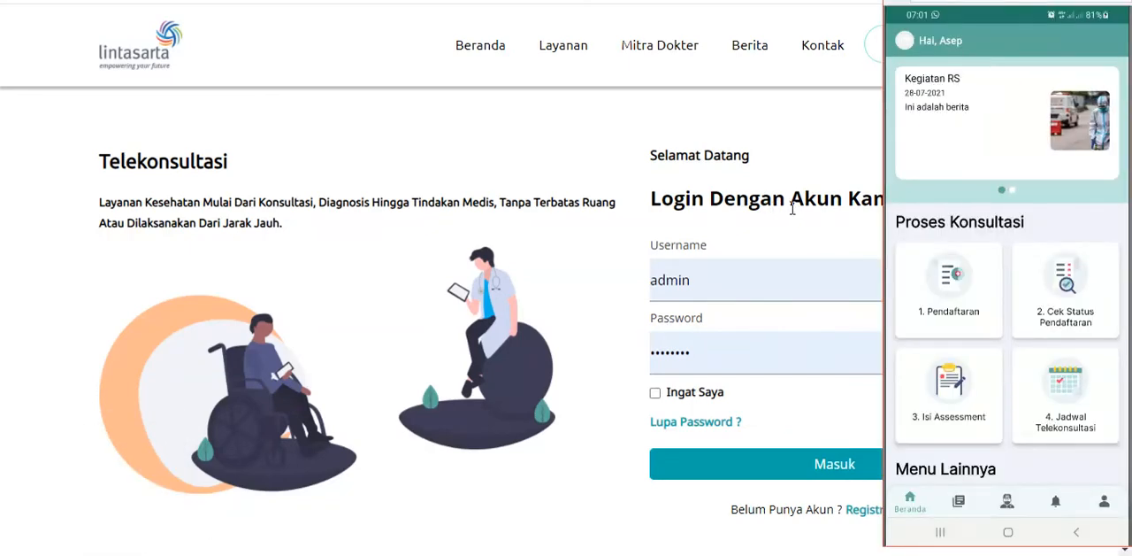
pyautogui.click(953, 274)
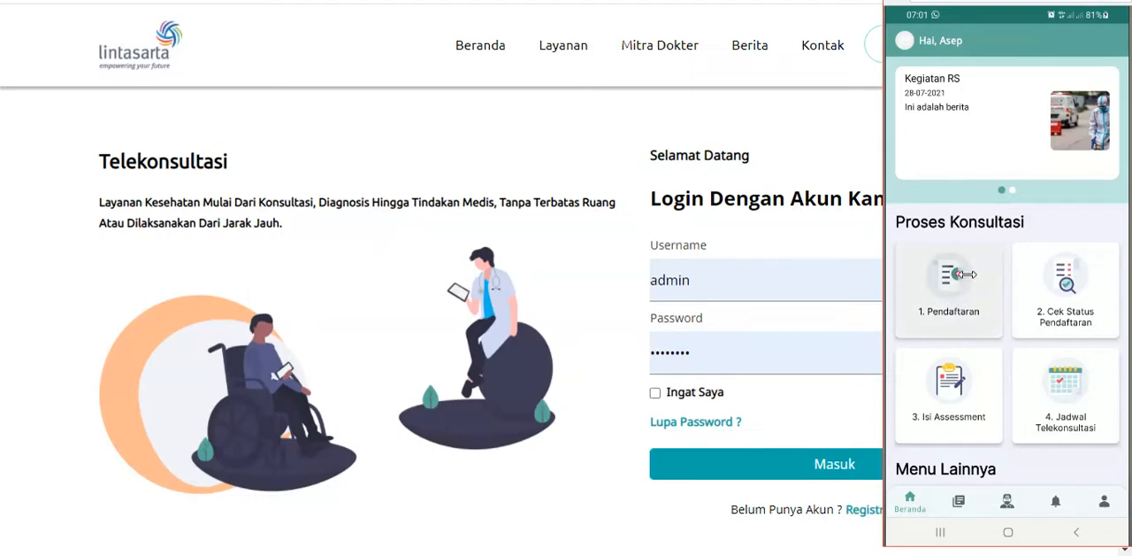
pyautogui.click(955, 273)
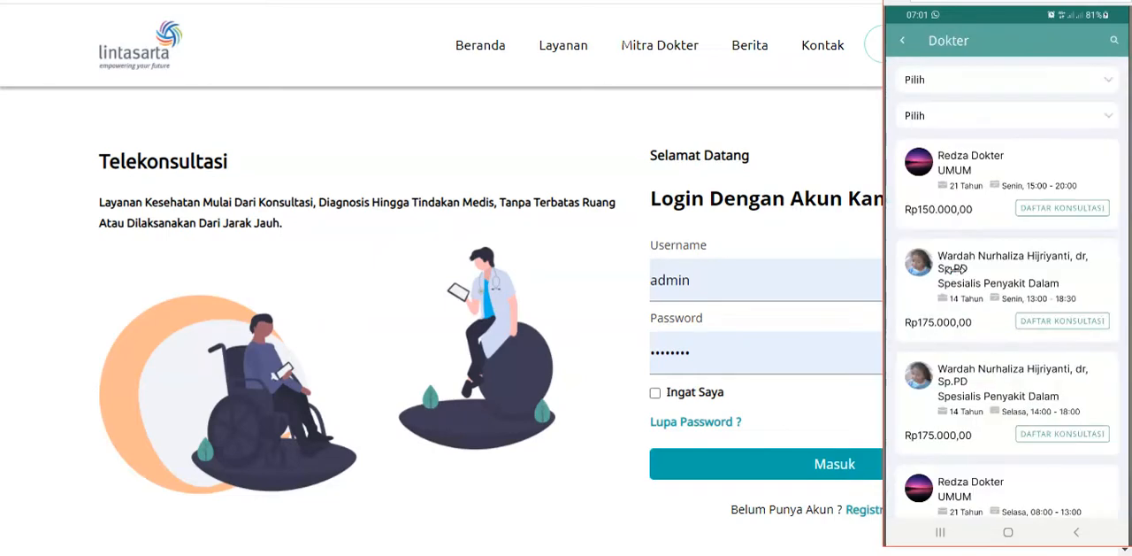
# Register for a consultation with the internal medicine specialist in the Wednesday (Rabu) 13:00 - 17:00 slot and acknowledge the registration
pyautogui.scroll(-3, 979, 314)
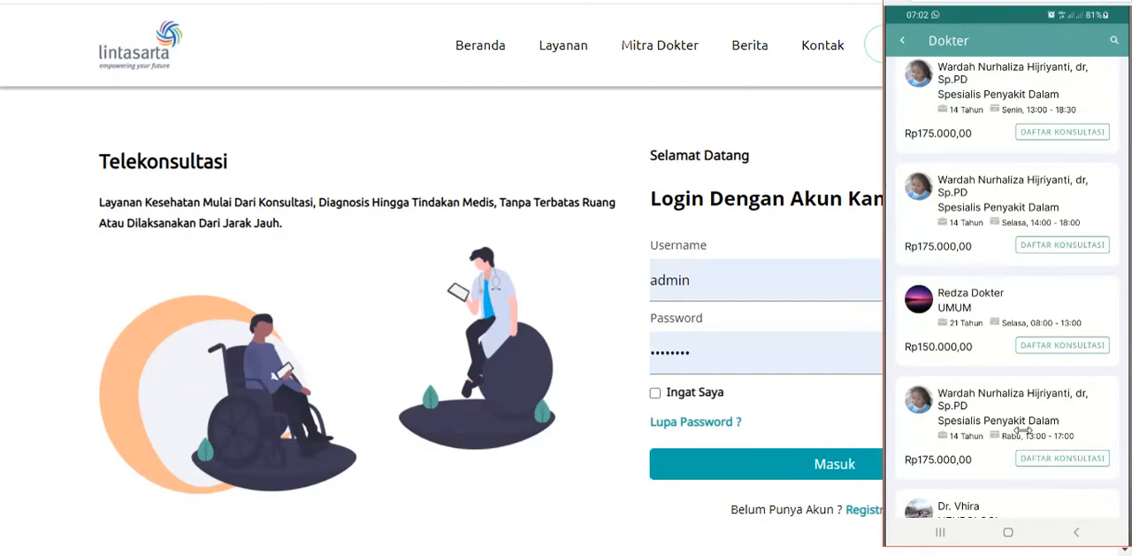
pyautogui.click(1052, 458)
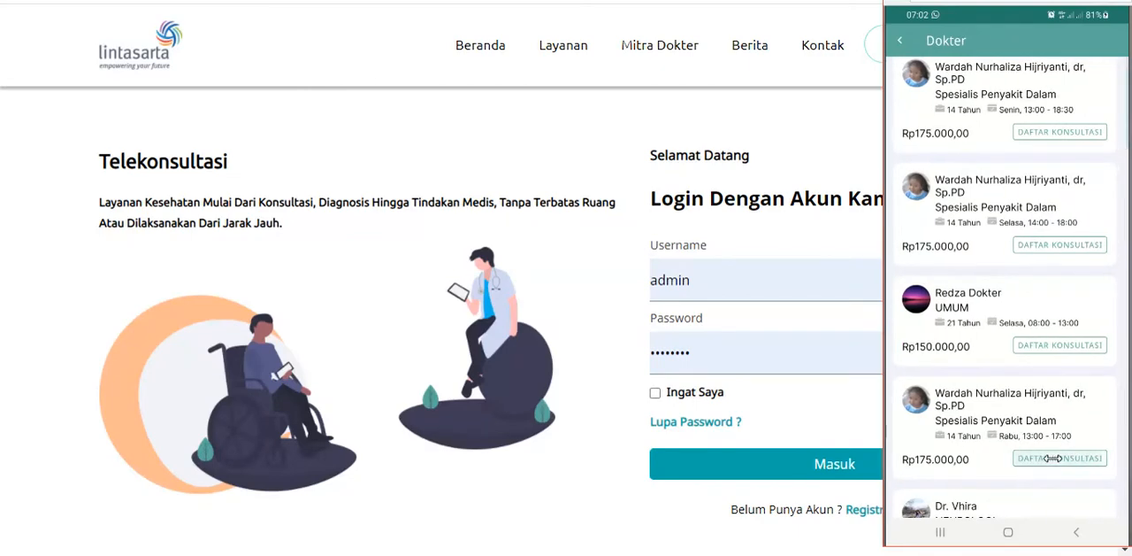
pyautogui.scroll(-2, 1023, 347)
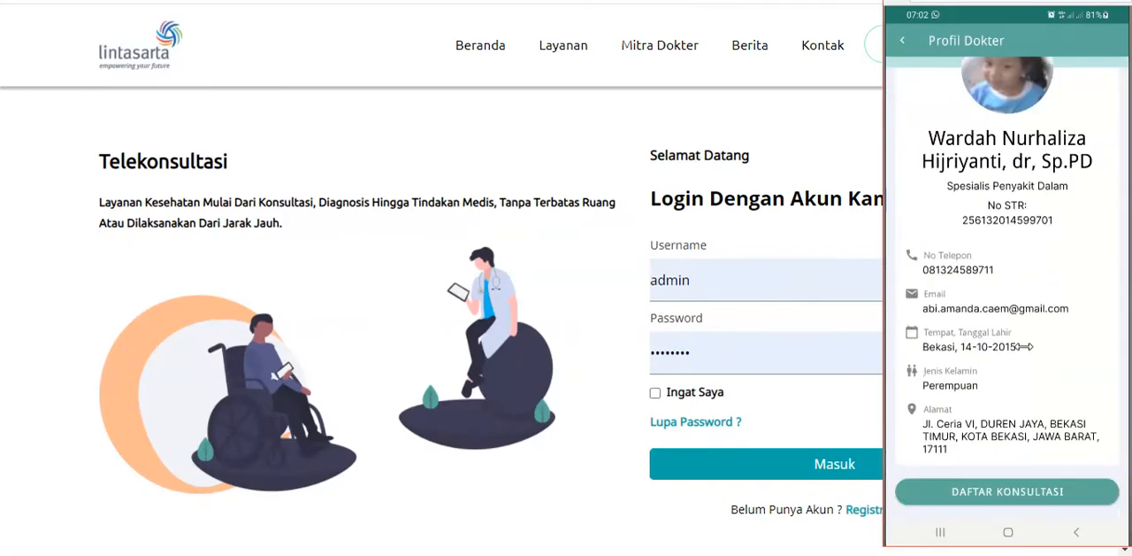
pyautogui.click(1020, 489)
pyautogui.click(1018, 492)
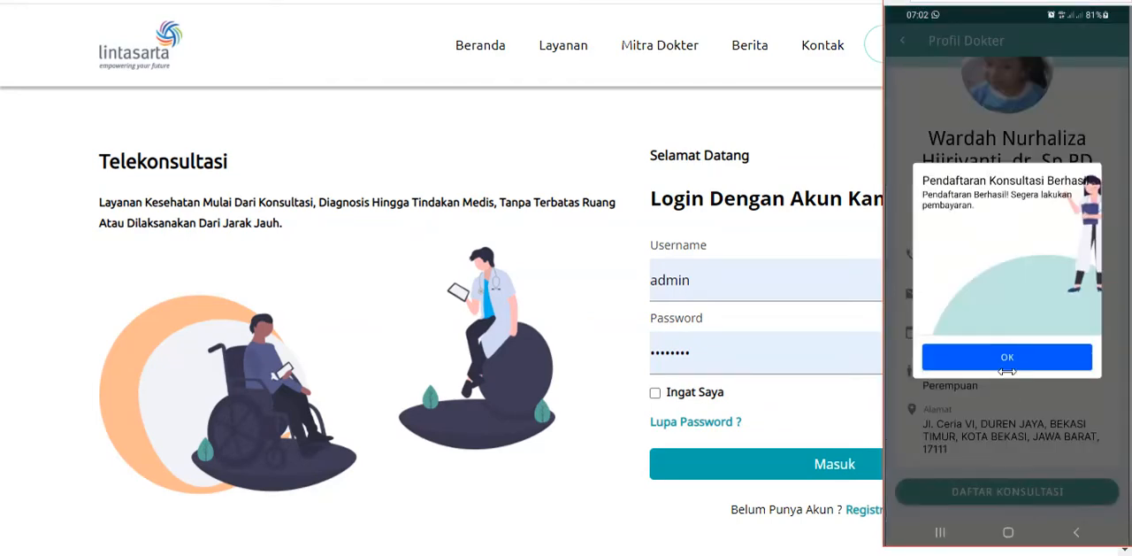
pyautogui.click(1007, 358)
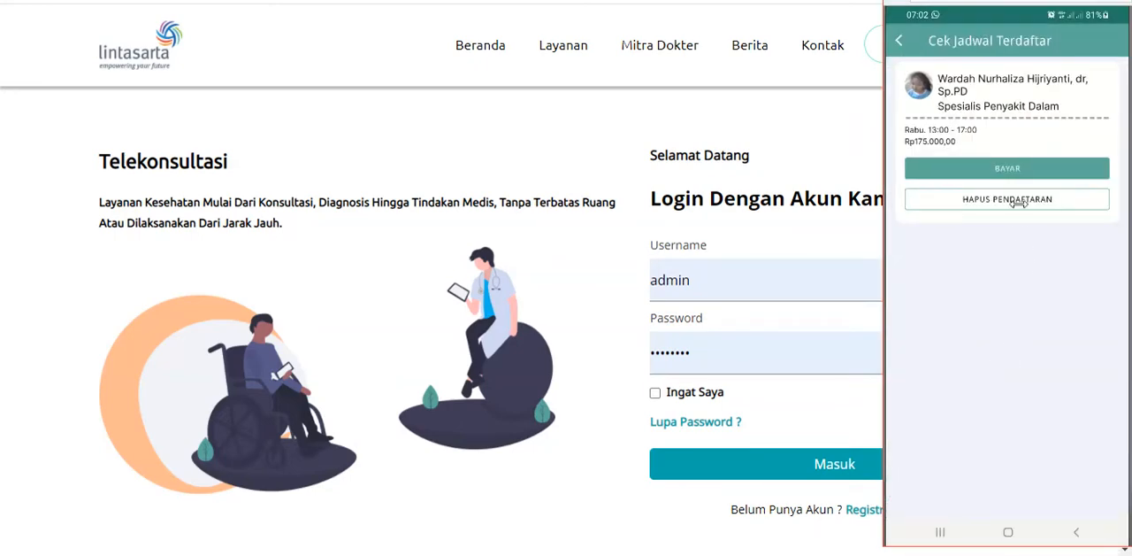
# Start the payment for the registered consultation and confirm Bank Transfer as the payment method
pyautogui.click(979, 169)
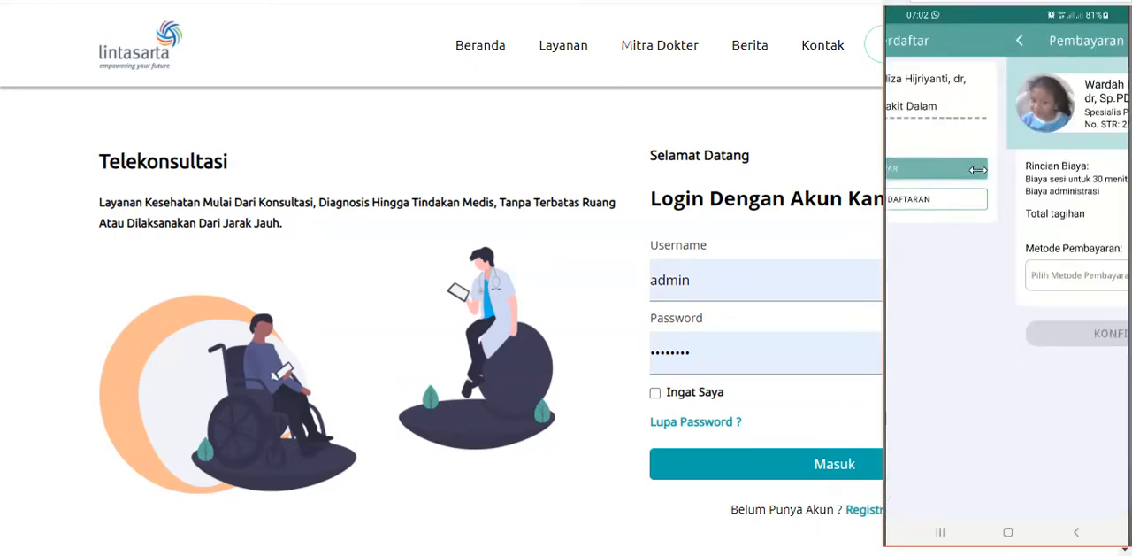
pyautogui.click(1006, 273)
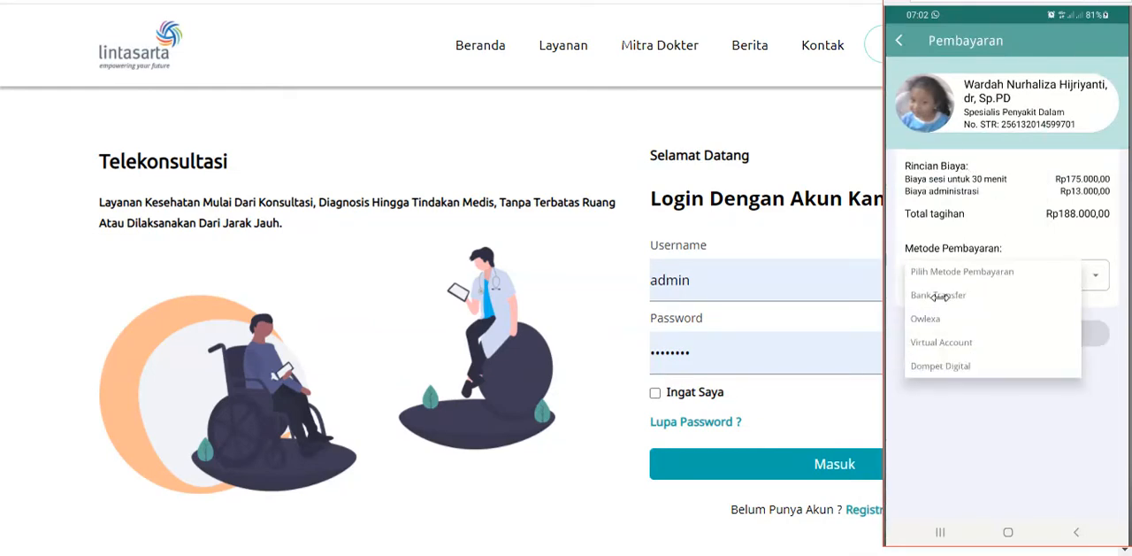
pyautogui.click(938, 296)
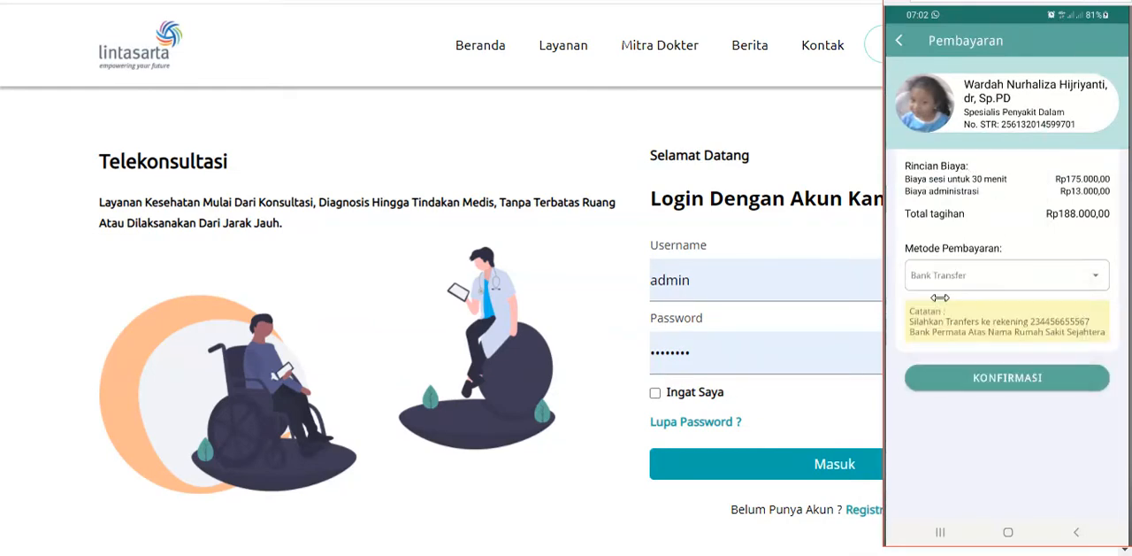
pyautogui.click(988, 377)
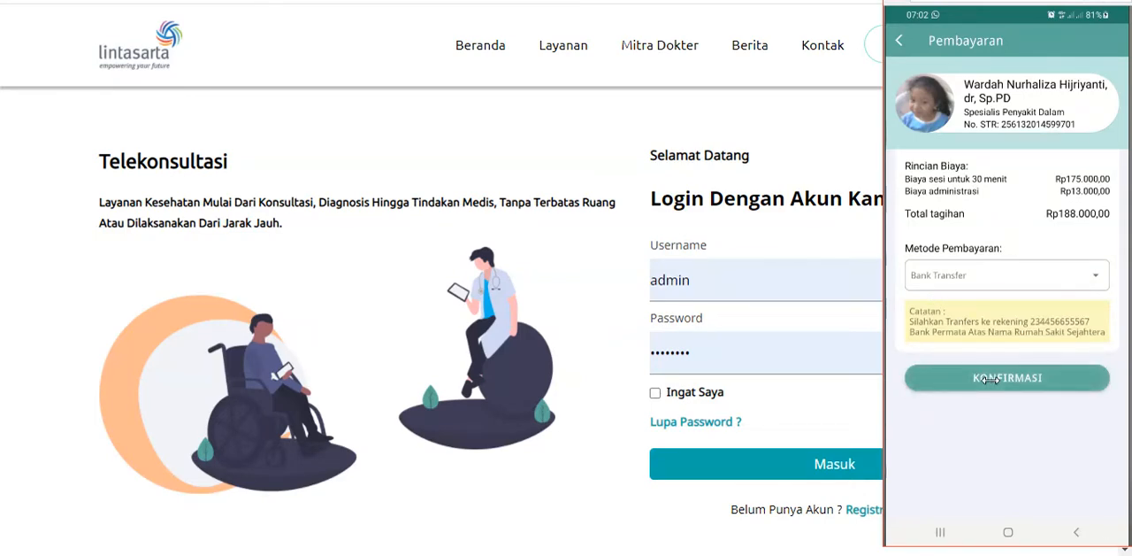
pyautogui.click(989, 377)
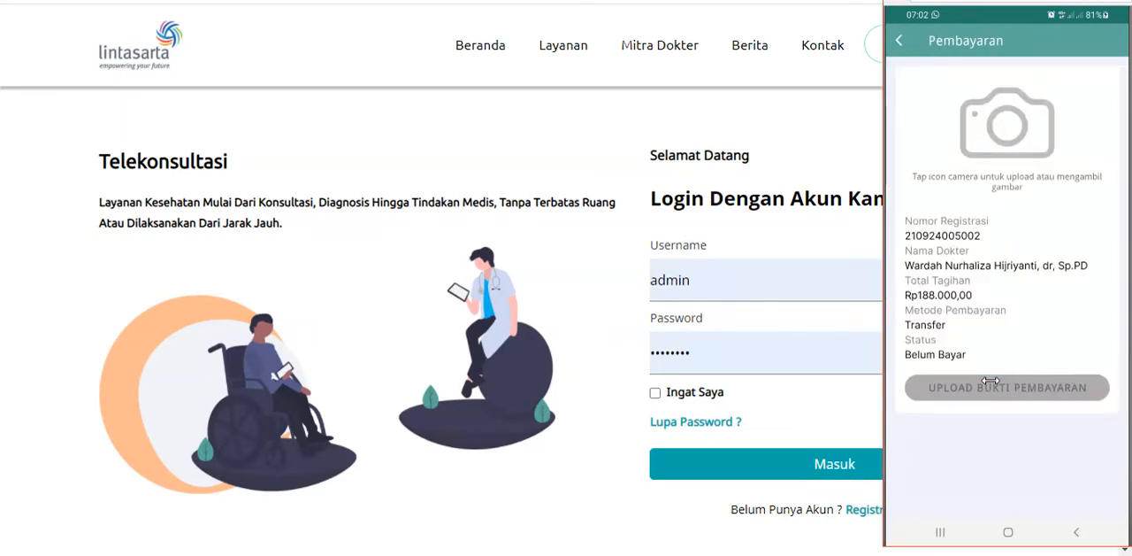
# Photograph the BCA transfer receipt with the camera and upload it as the consultation's payment proof
pyautogui.click(982, 135)
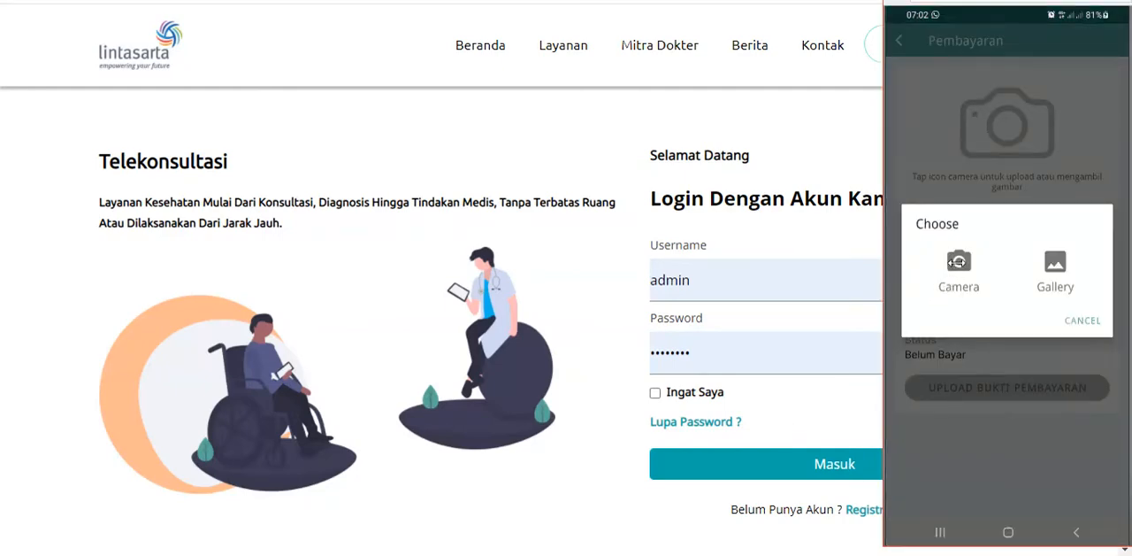
pyautogui.click(957, 261)
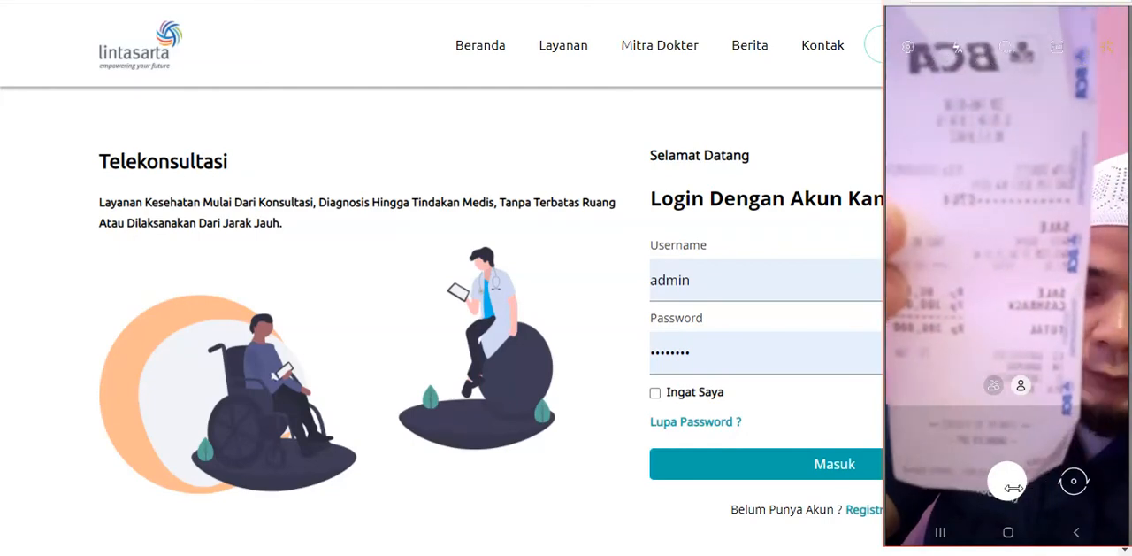
pyautogui.click(1012, 485)
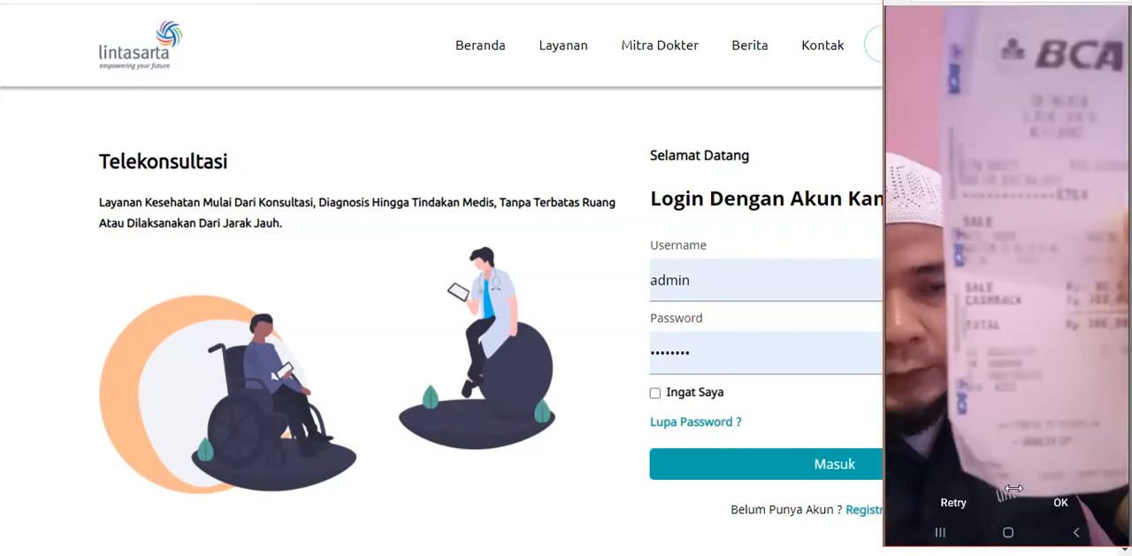
pyautogui.click(1059, 501)
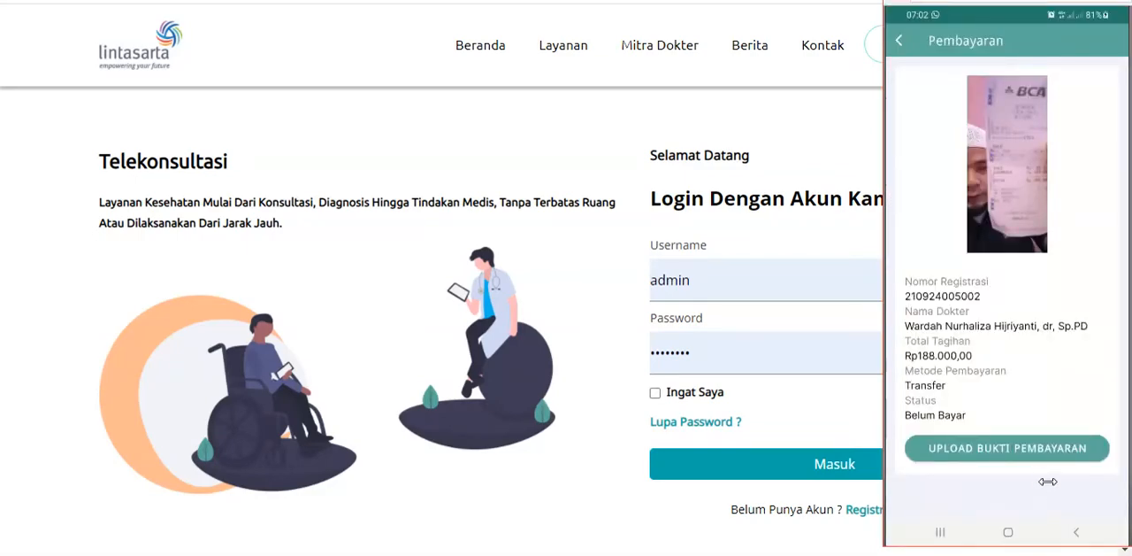
pyautogui.click(1044, 451)
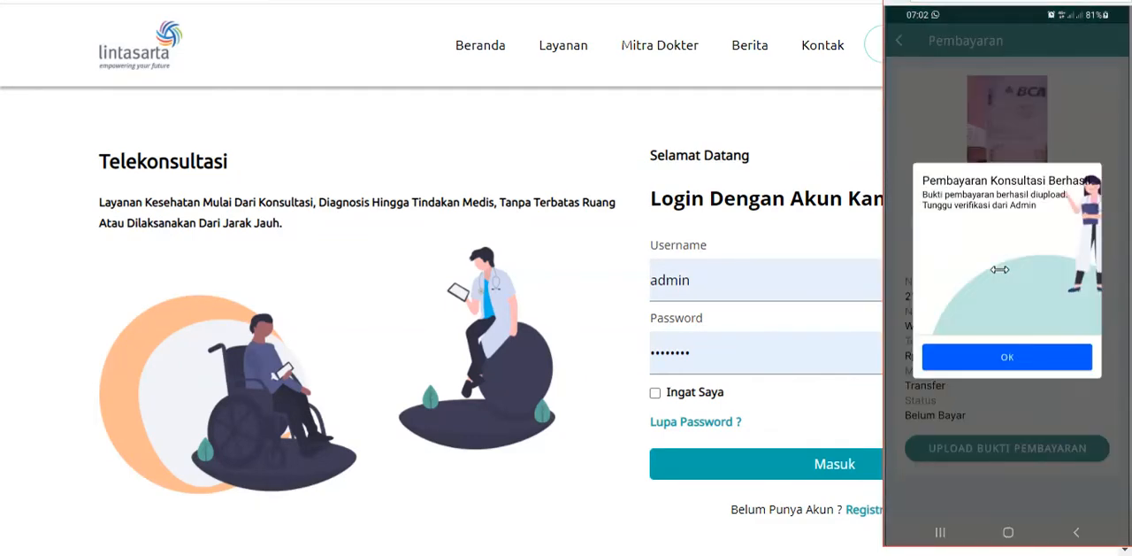
pyautogui.click(1000, 358)
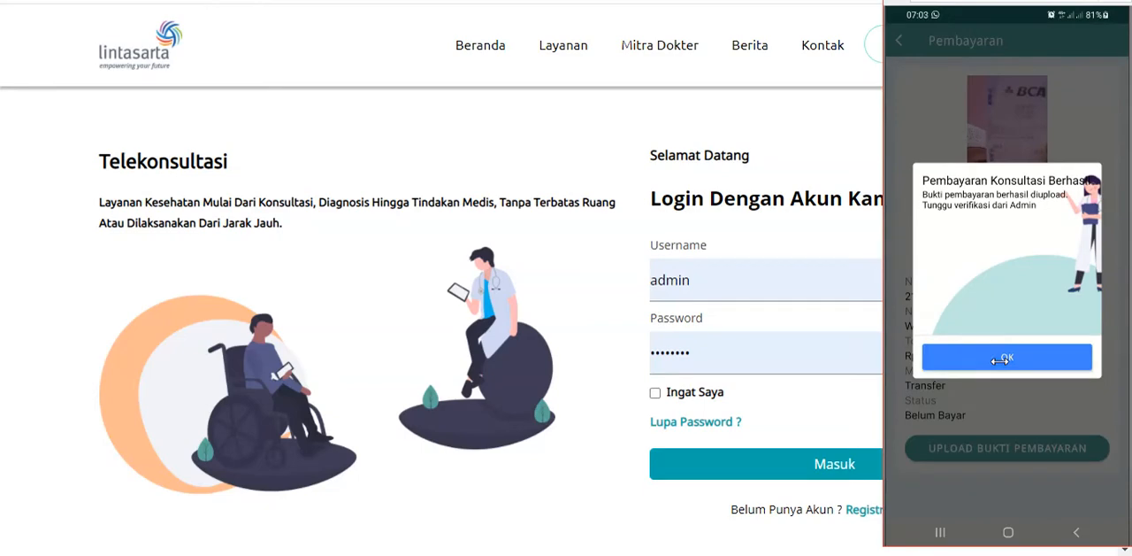
# Switch to the Telekonsultasi website, sign in with the prefilled admin account and open the teleconsultation payments list
pyautogui.click(836, 139)
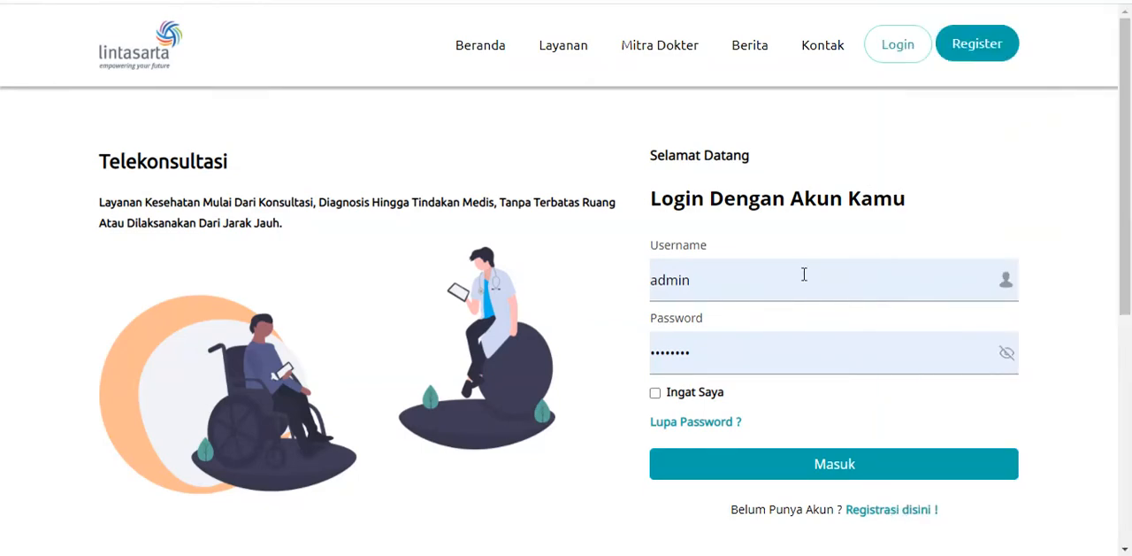
pyautogui.click(875, 470)
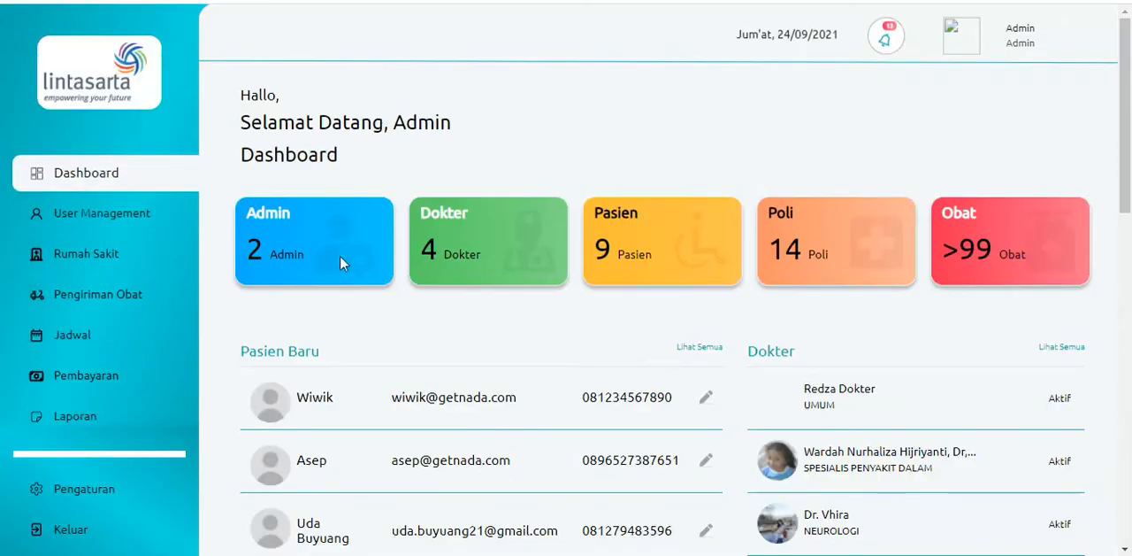
pyautogui.click(170, 386)
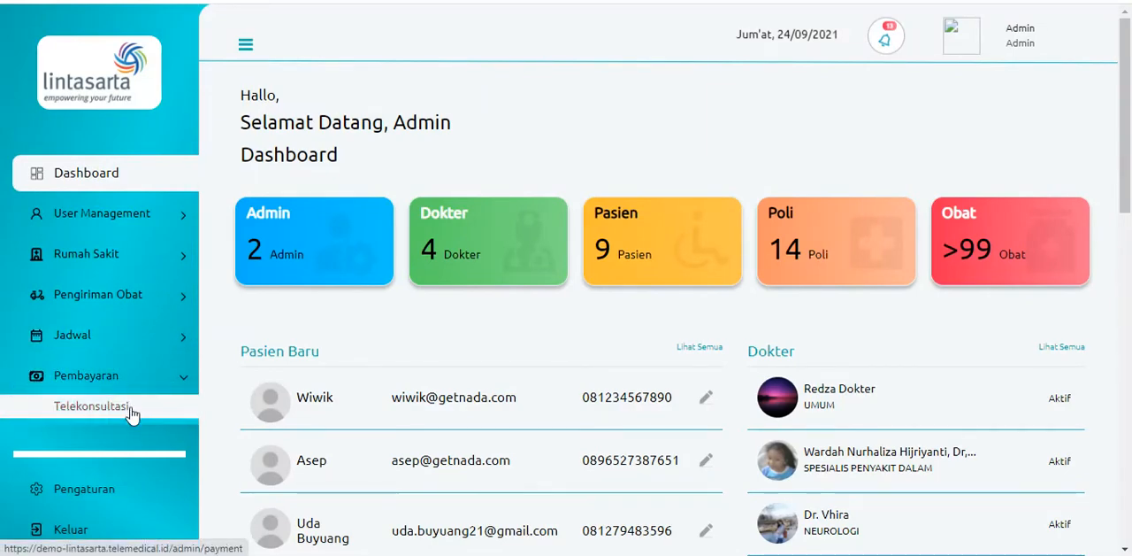
pyautogui.click(131, 411)
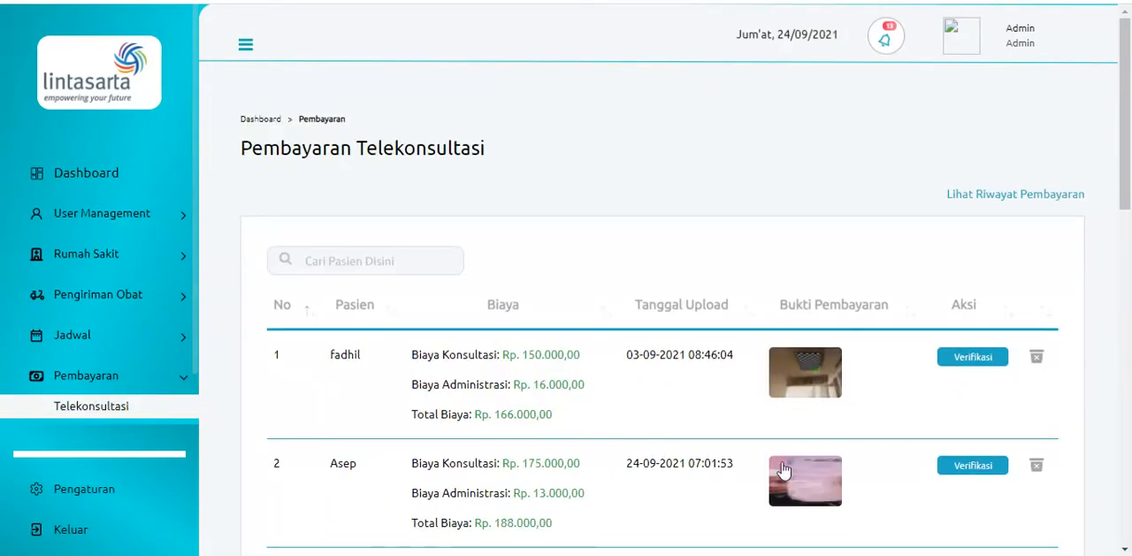
# View the receipt image of the payment uploaded on 24-09-2021 and verify that payment
pyautogui.click(798, 474)
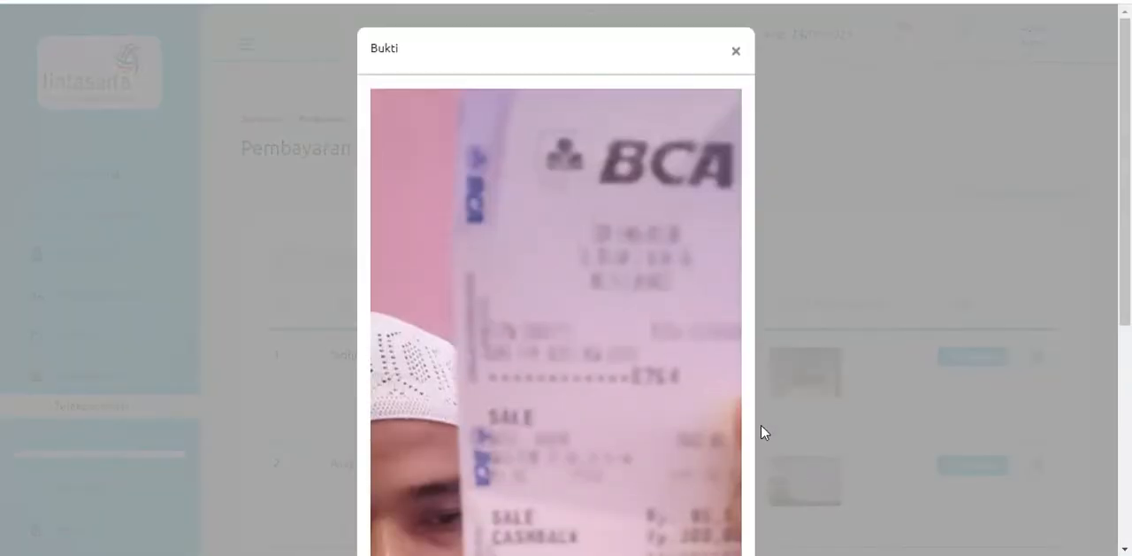
pyautogui.click(736, 53)
pyautogui.scroll(-1, 814, 327)
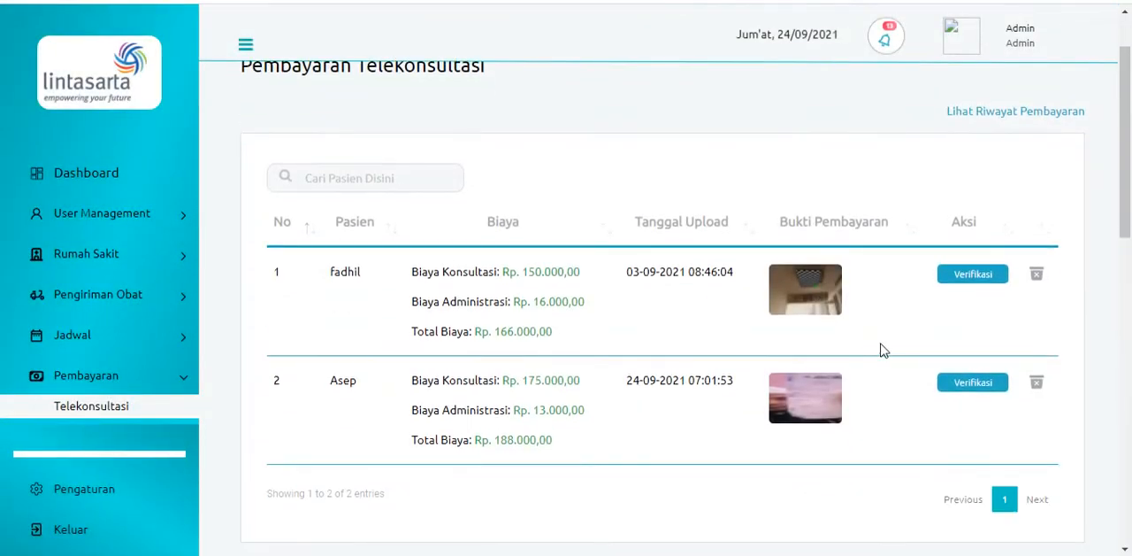
pyautogui.click(976, 387)
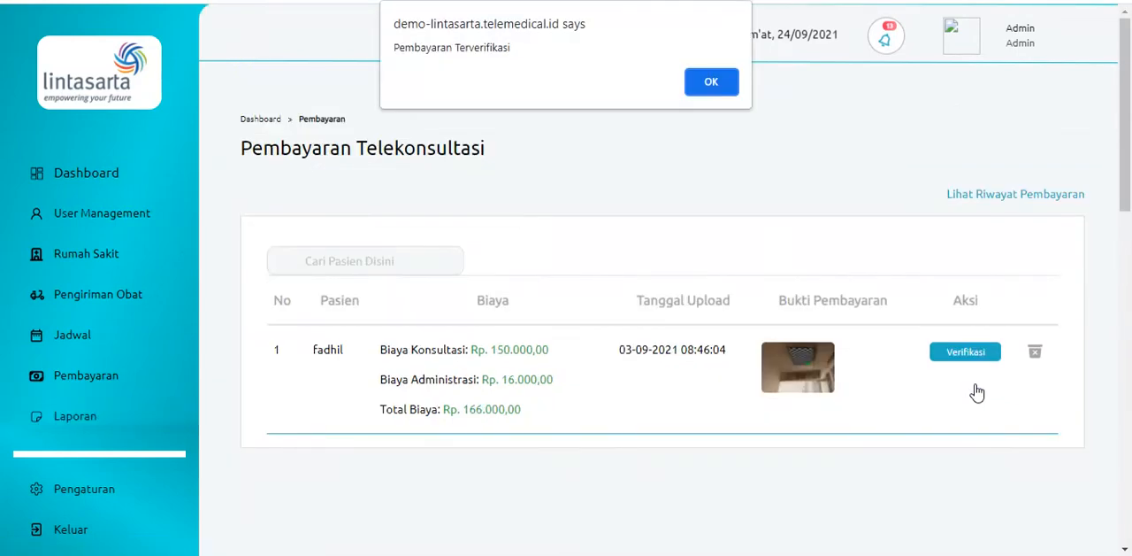
pyautogui.click(708, 80)
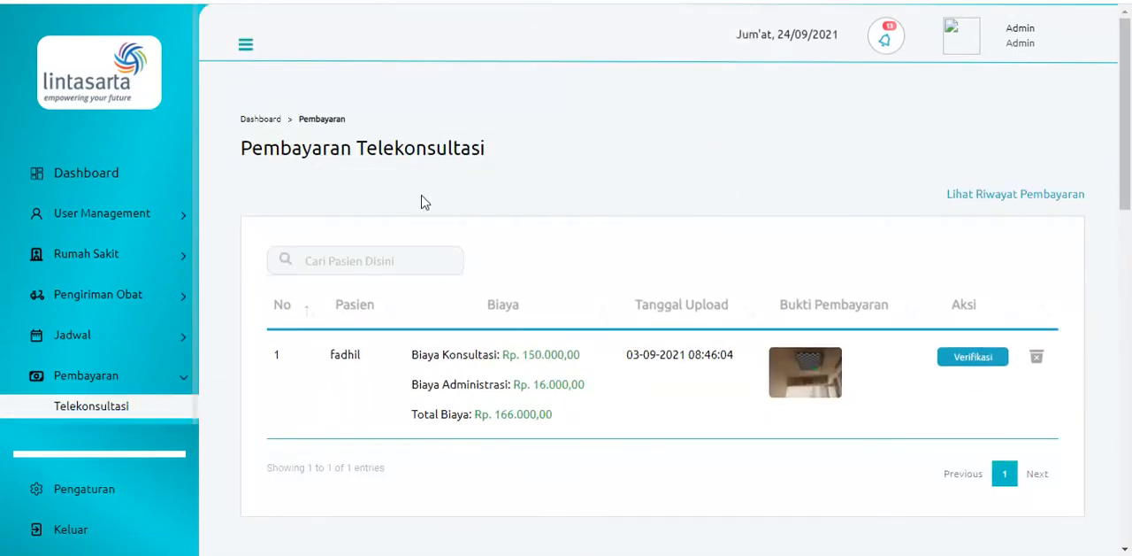
pyautogui.click(70, 528)
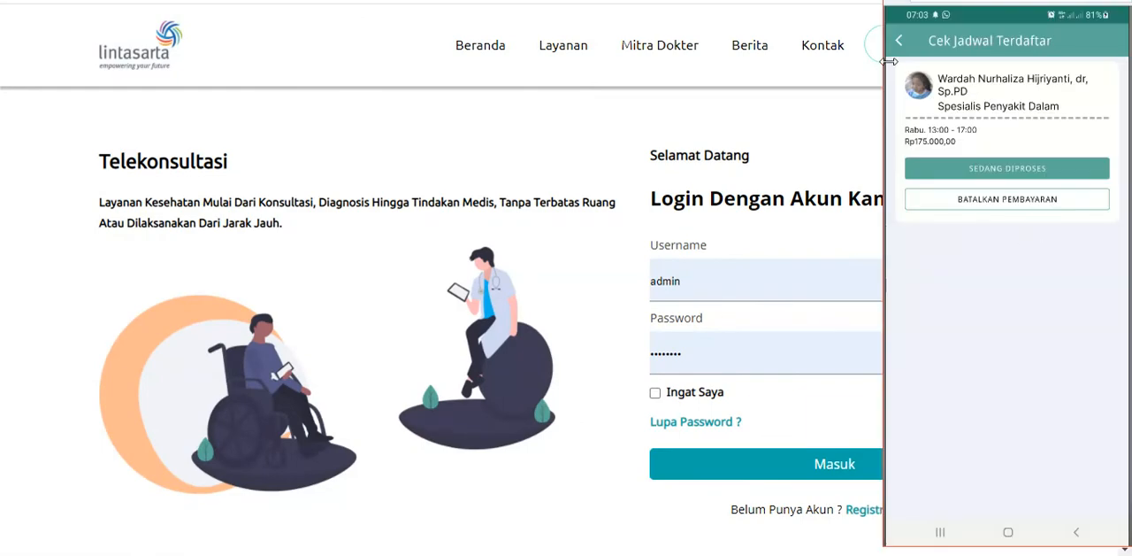
pyautogui.click(902, 41)
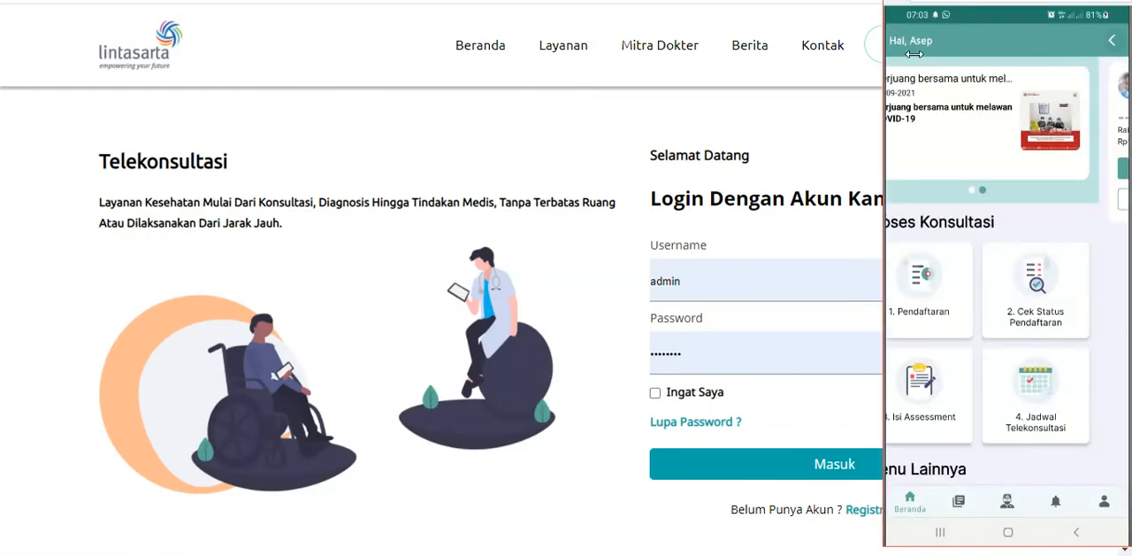
pyautogui.click(962, 393)
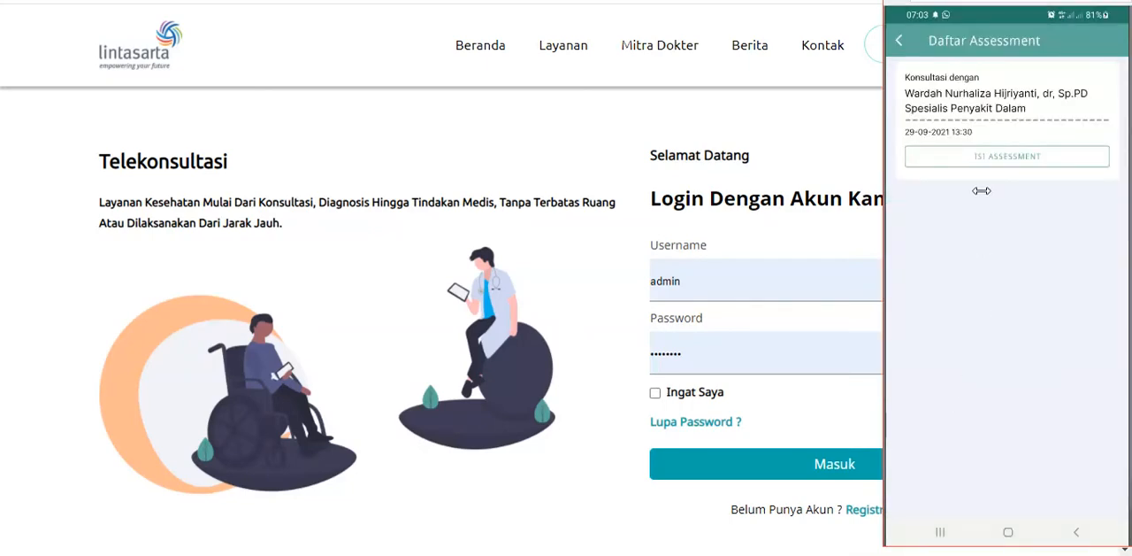
pyautogui.click(982, 157)
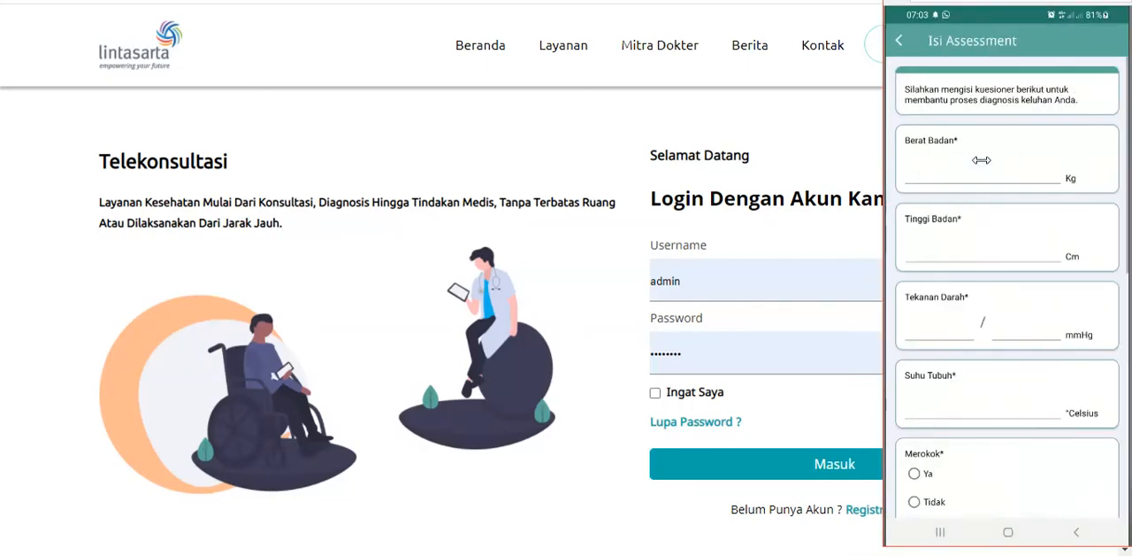
# Enter a body weight of 60 kg and a height of 170 cm in the assessment form
pyautogui.click(981, 175)
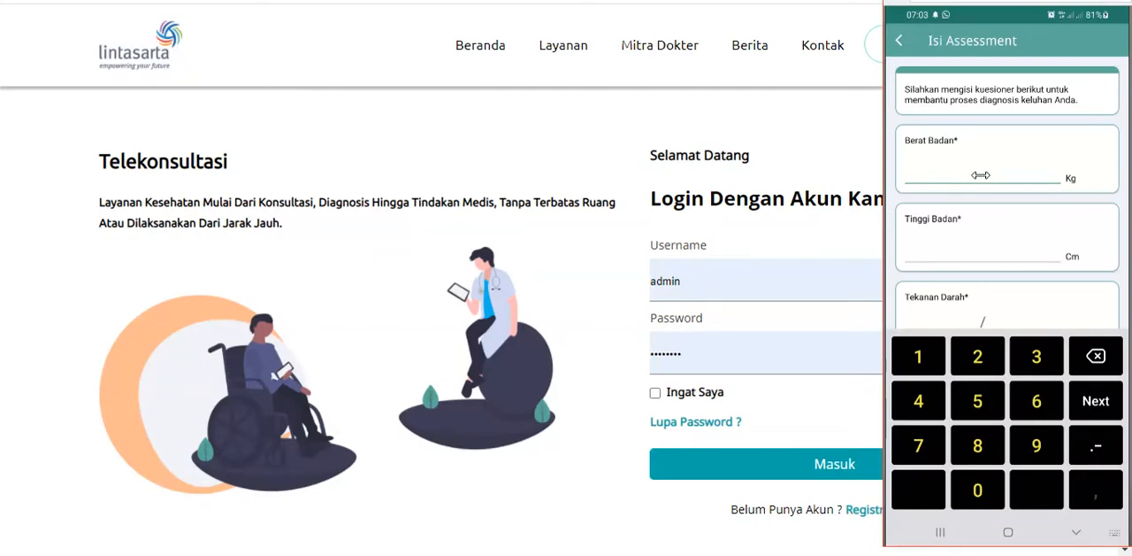
pyautogui.write('60')
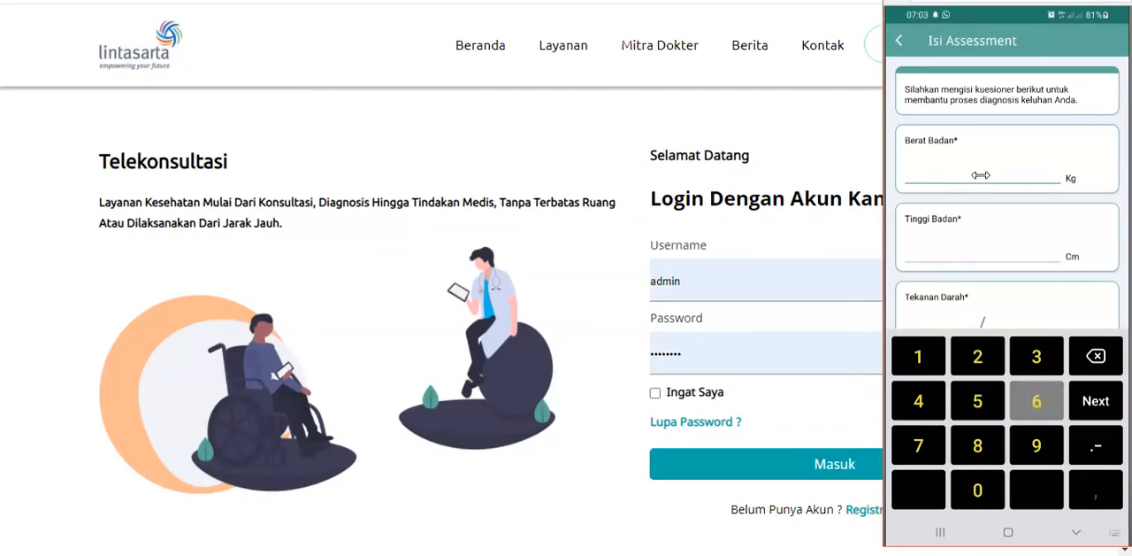
pyautogui.press('Tab')
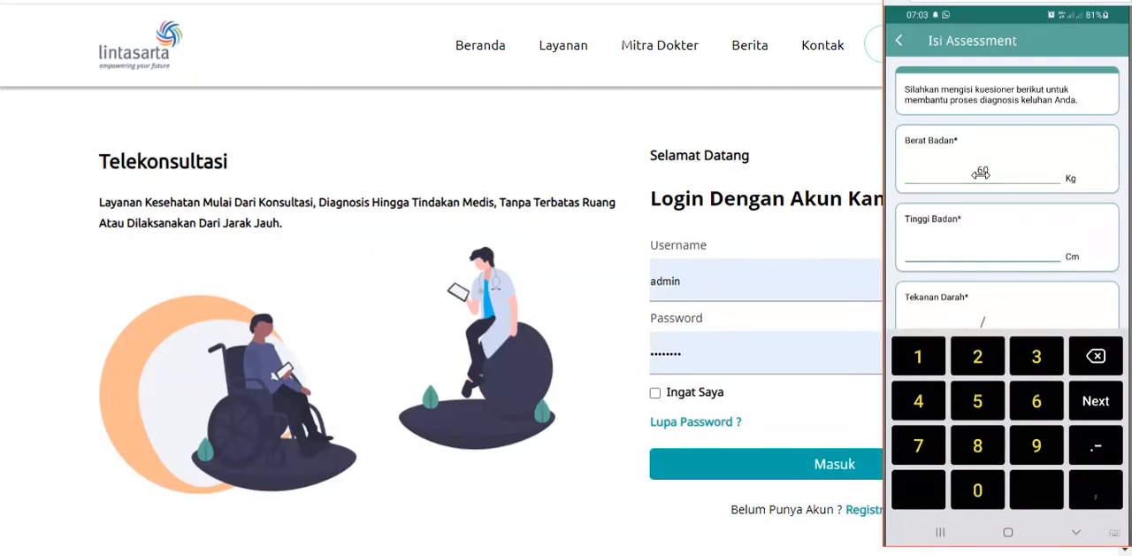
pyautogui.write('170')
pyautogui.scroll(-2, 980, 174)
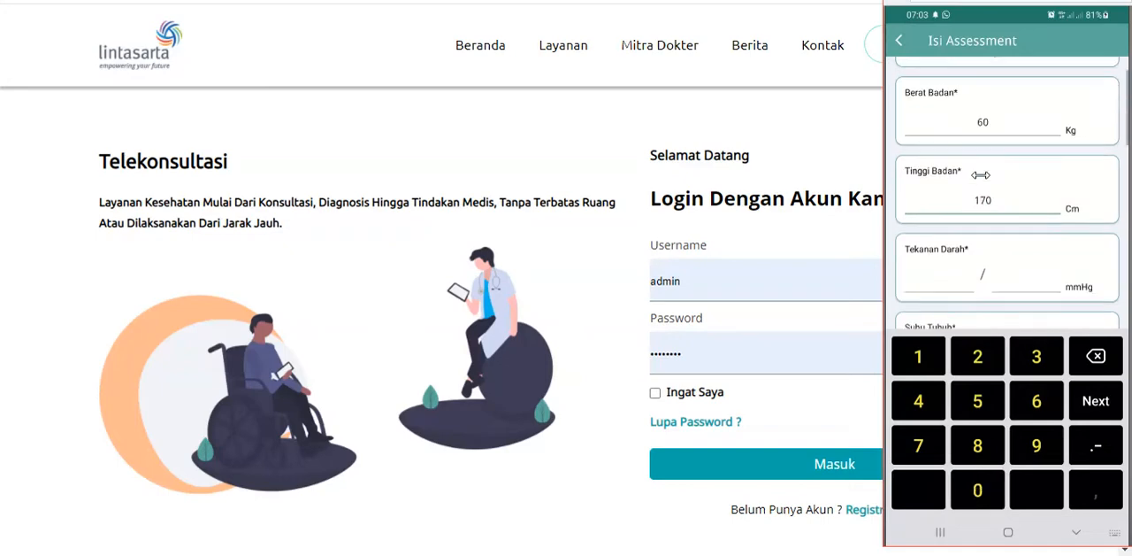
# Enter a blood pressure of 100/75 mmHg in the assessment form
pyautogui.press('Tab')
pyautogui.write('1')
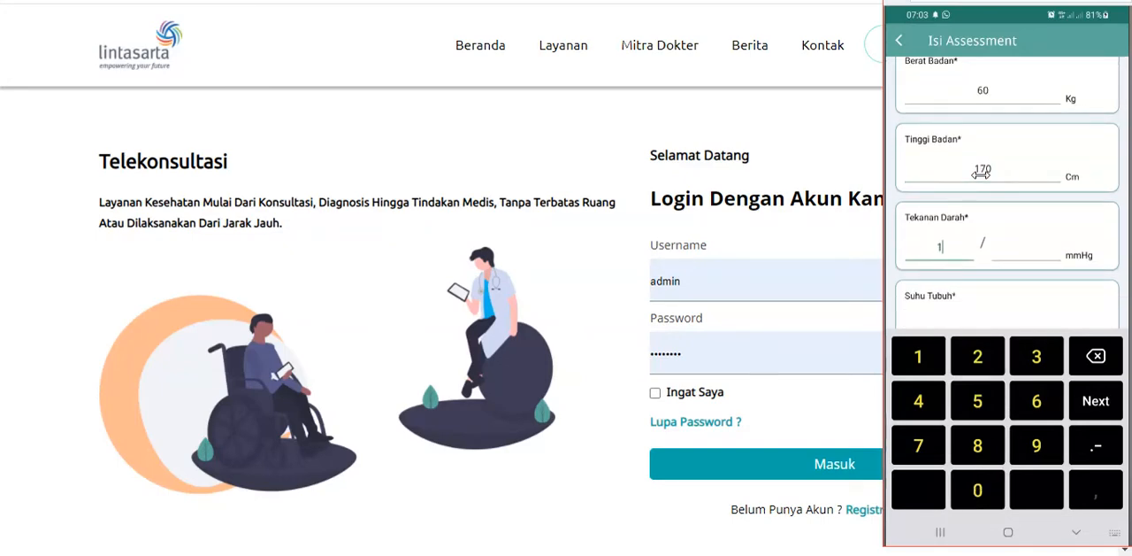
pyautogui.write('00')
pyautogui.press('Tab')
pyautogui.write('75')
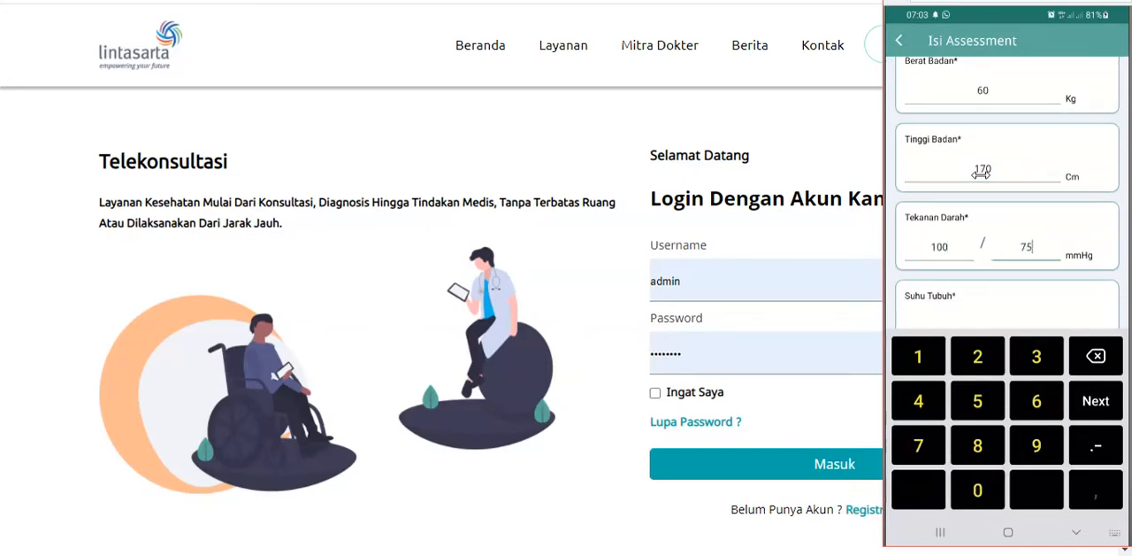
# Set the body temperature to 39 °Celsius, and answer Ya for smoking and Tidak for drinking alcohol
pyautogui.press('Tab')
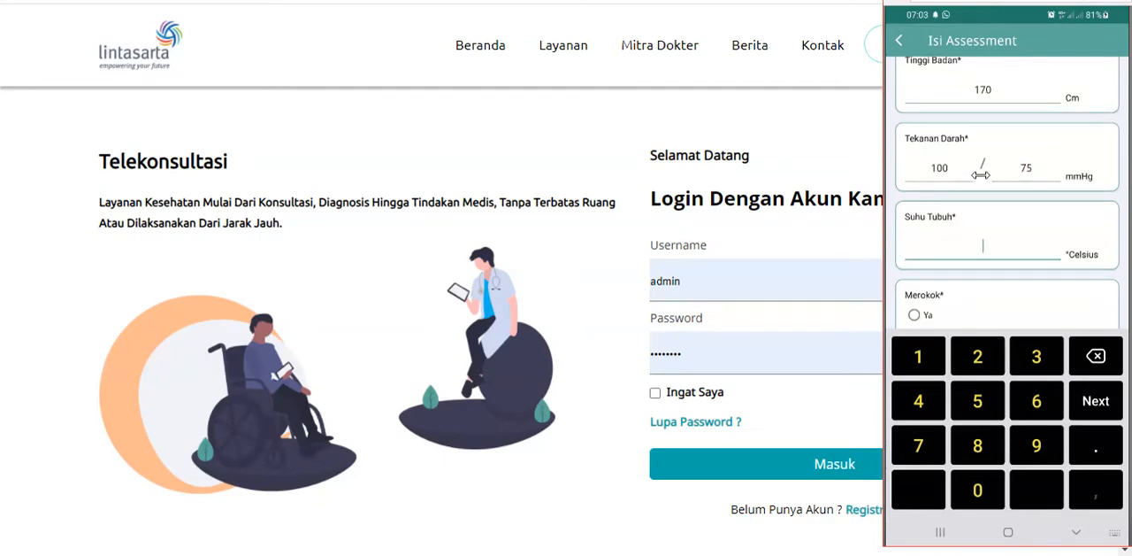
pyautogui.write('39')
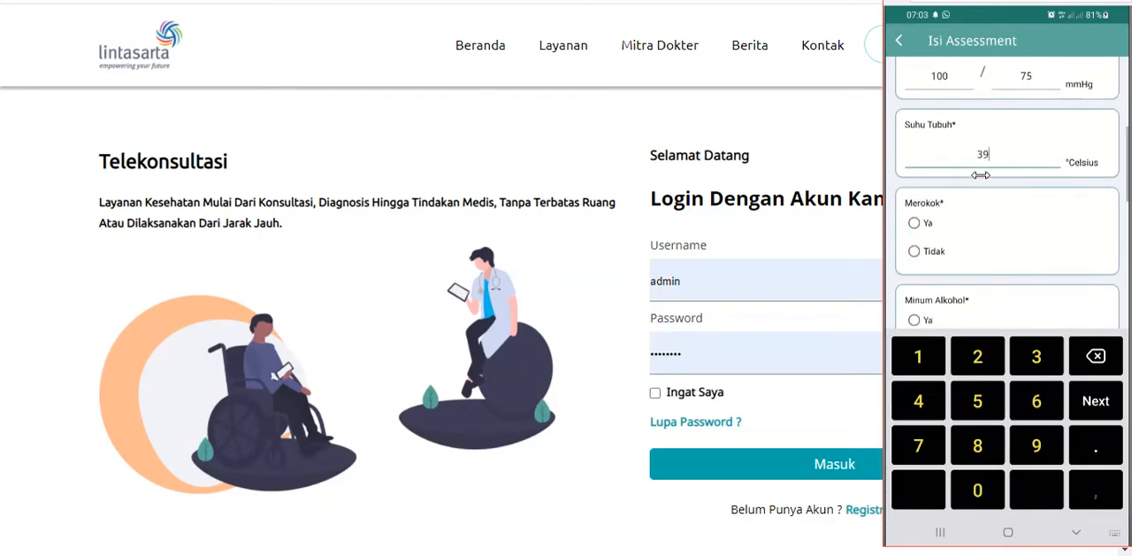
pyautogui.scroll(-1, 981, 175)
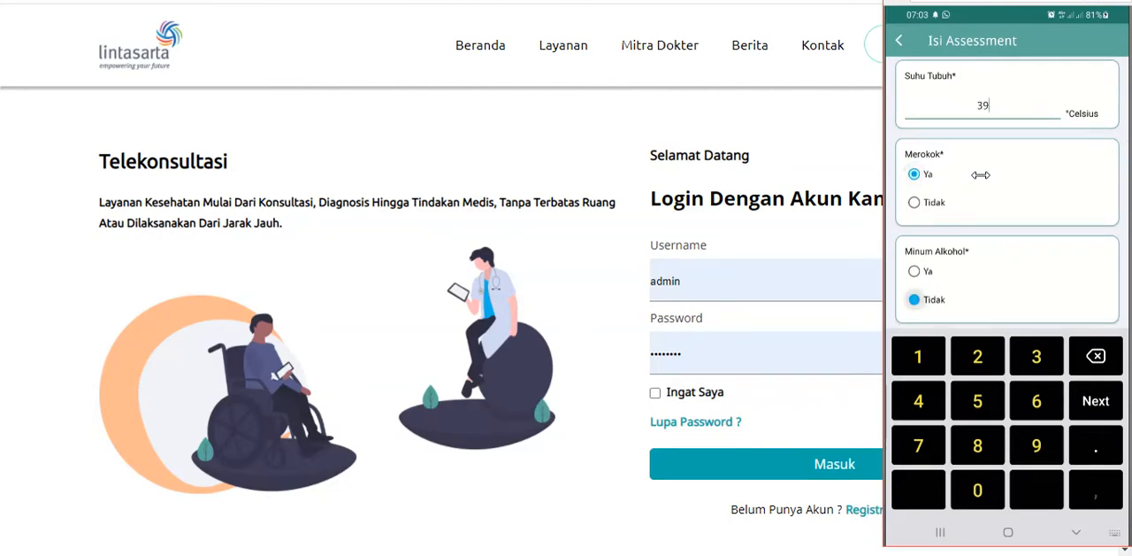
pyautogui.scroll(-1, 981, 175)
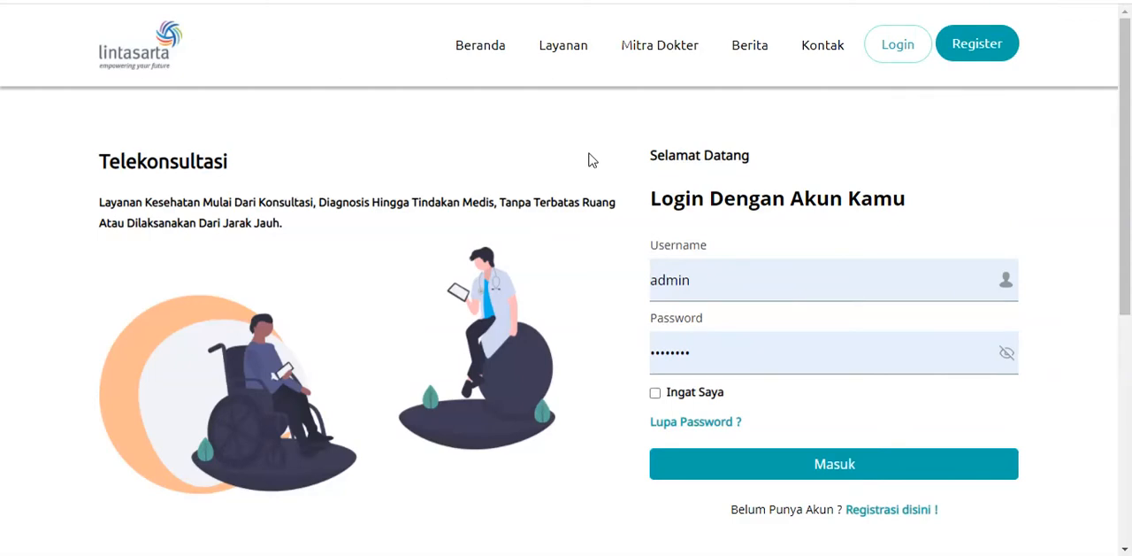
# Switch to the Telekonsultasi website and sign in with the doctor's username and saved password
pyautogui.doubleClick(723, 280)
pyautogui.write('wardah')
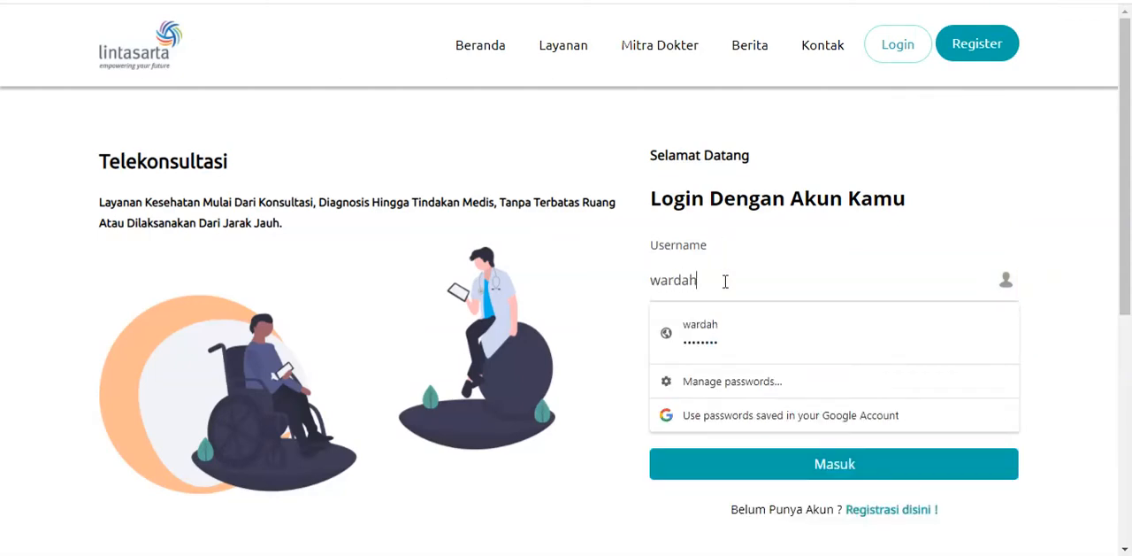
pyautogui.press('Tab')
pyautogui.press('Return')
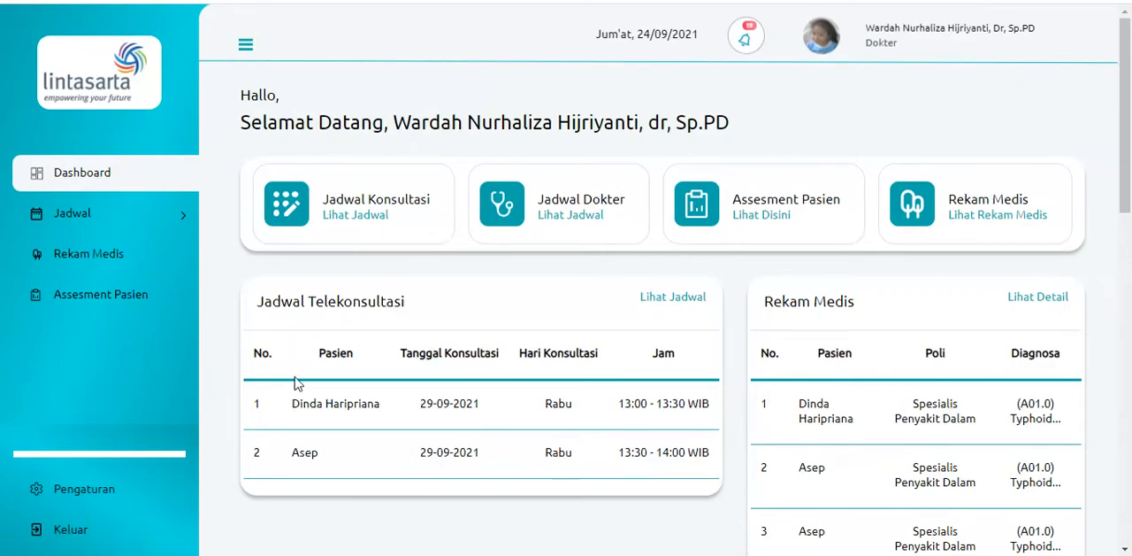
# Open the doctor's teleconsultation schedule and start the 29-09-2021 consultation at 13:30
pyautogui.click(376, 224)
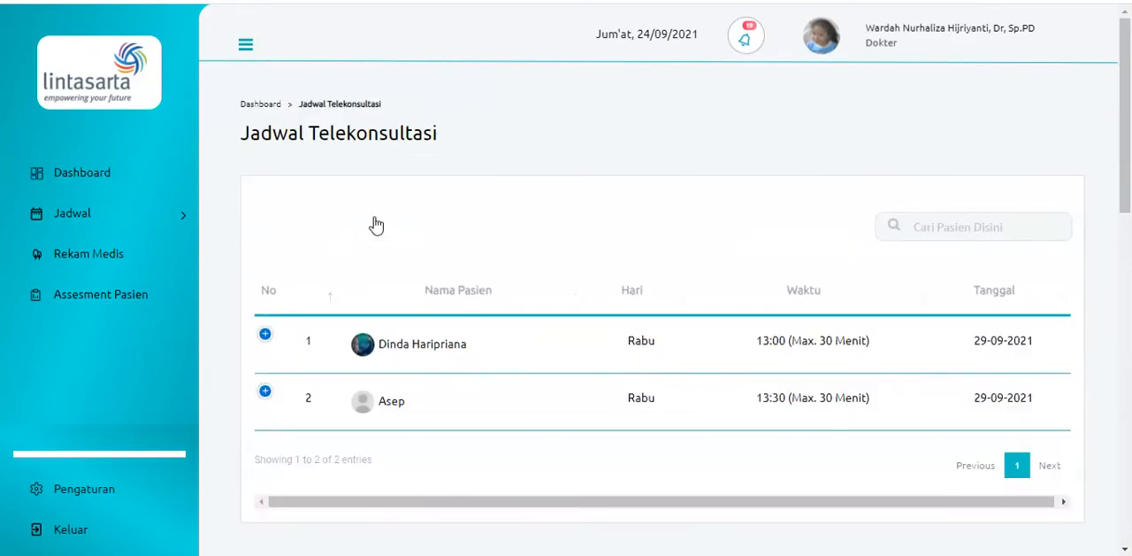
pyautogui.click(265, 392)
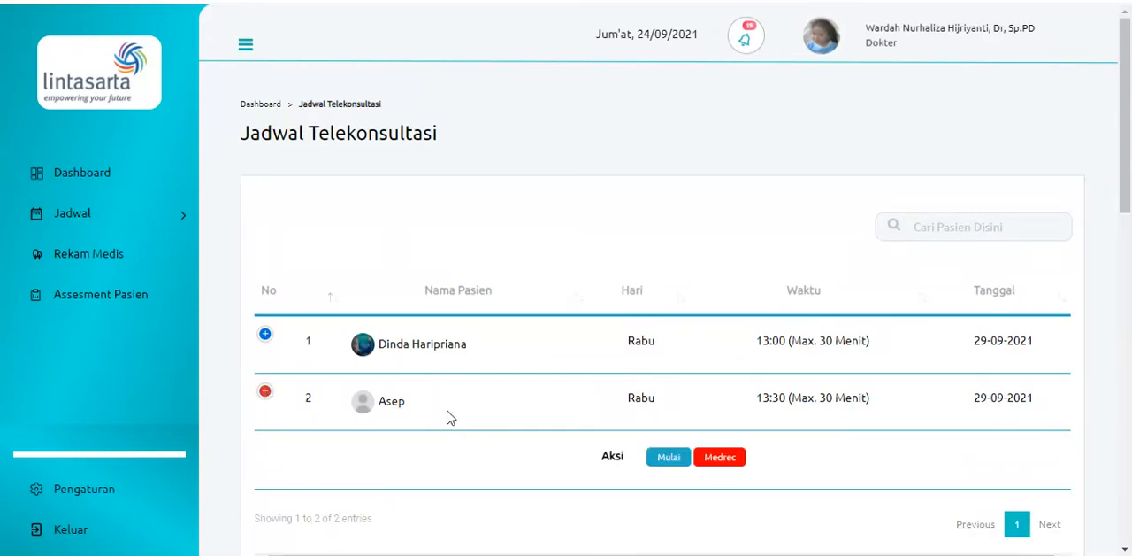
pyautogui.click(669, 457)
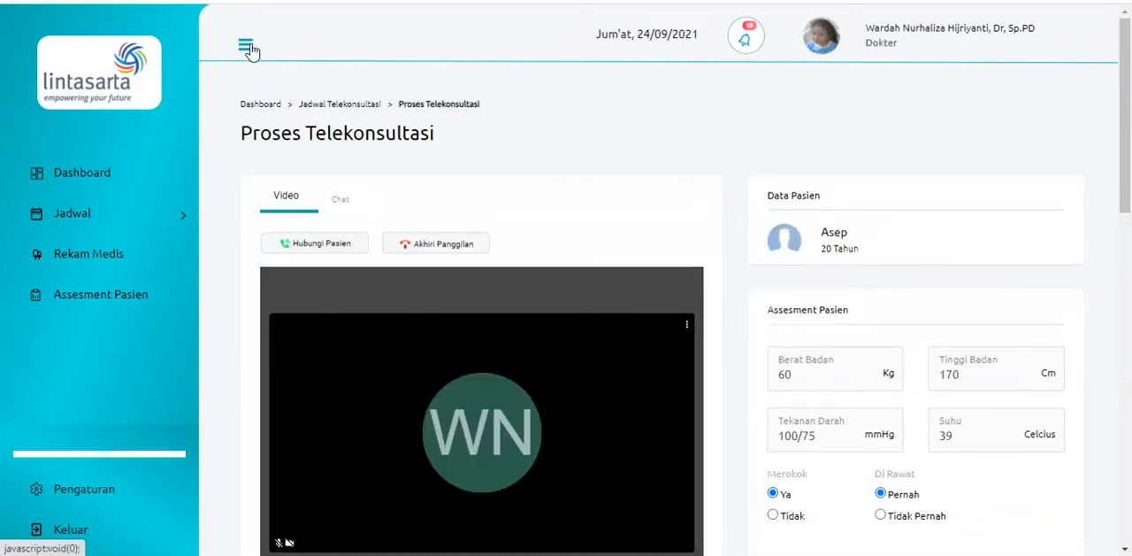
pyautogui.click(246, 44)
pyautogui.moveTo(1127, 55); pyautogui.dragTo(1129, 100)
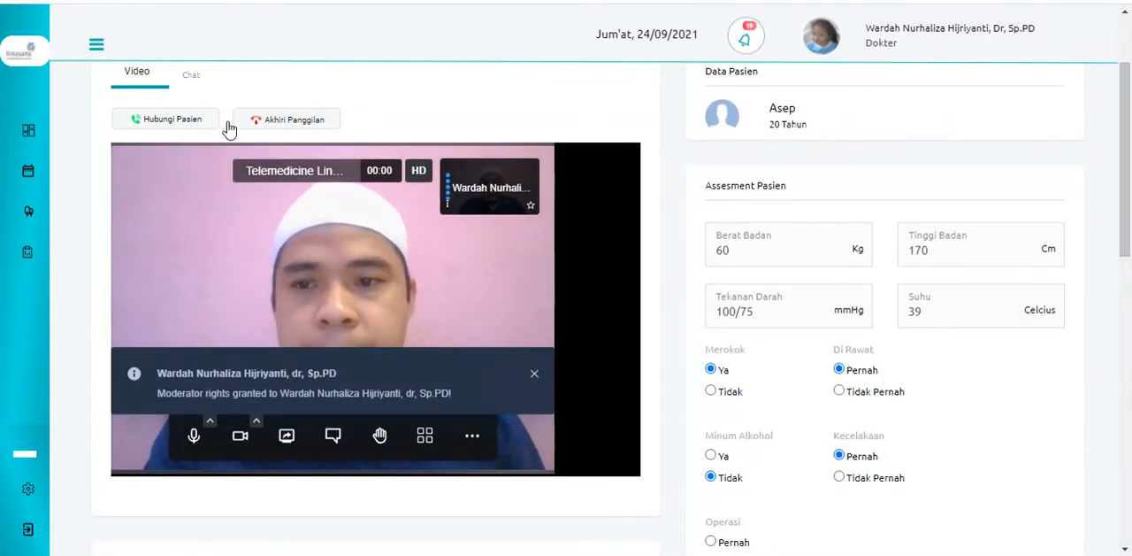
pyautogui.click(97, 47)
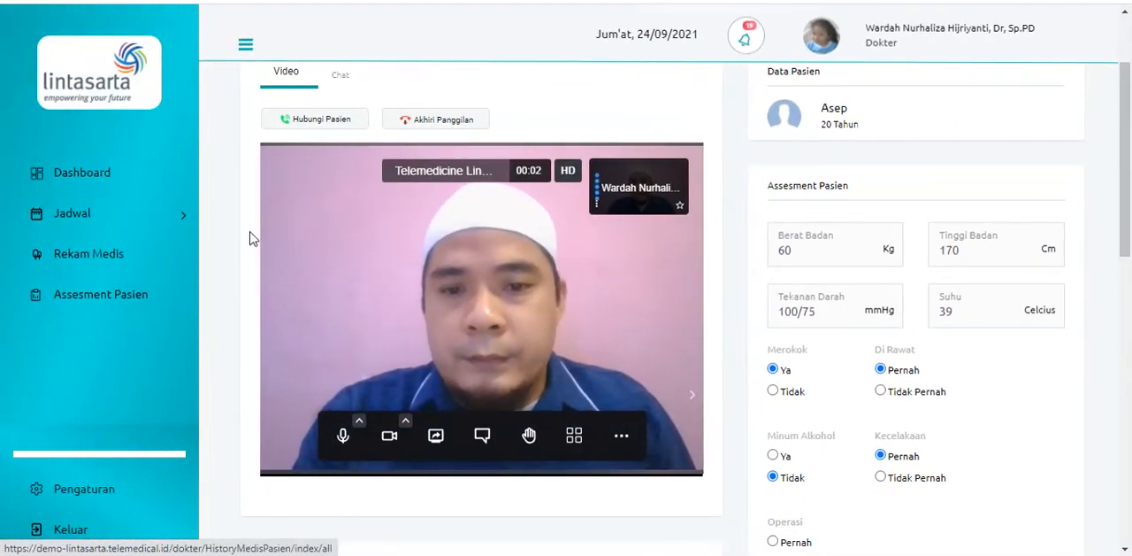
# Call the patient from the consultation page and accept the incoming consultation call in the patient phone app
pyautogui.moveTo(1130, 130)
pyautogui.mouseDown()
pyautogui.moveTo(1131, 219)
pyautogui.moveTo(1131, 135)
pyautogui.mouseUp()
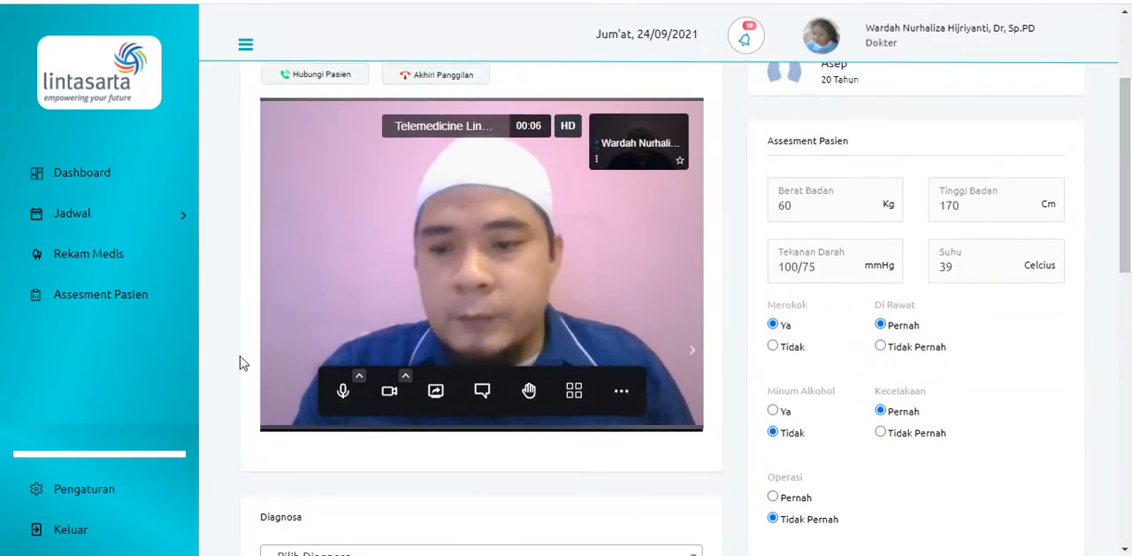
pyautogui.click(297, 76)
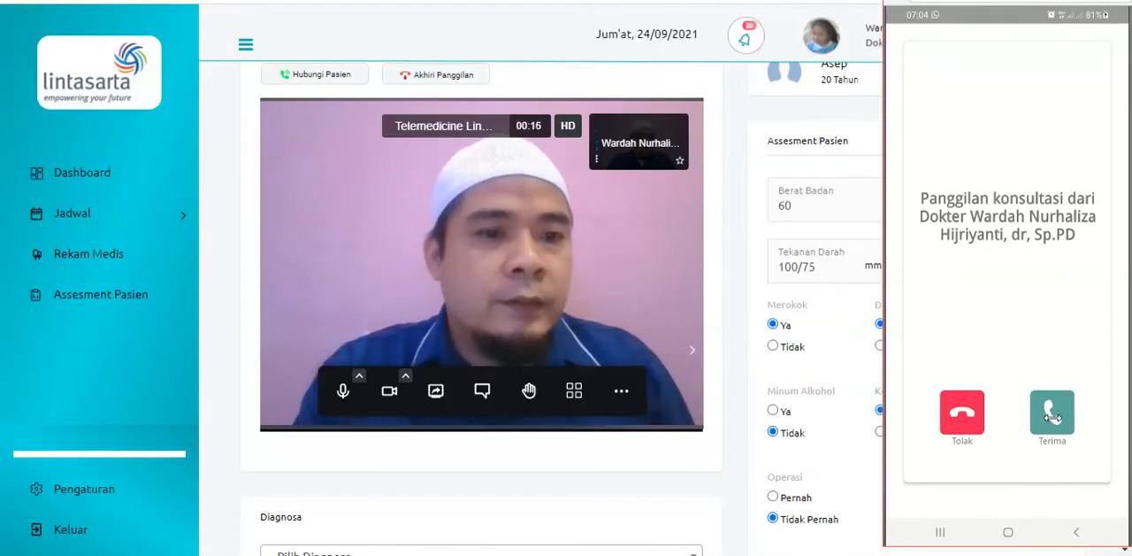
pyautogui.click(1052, 412)
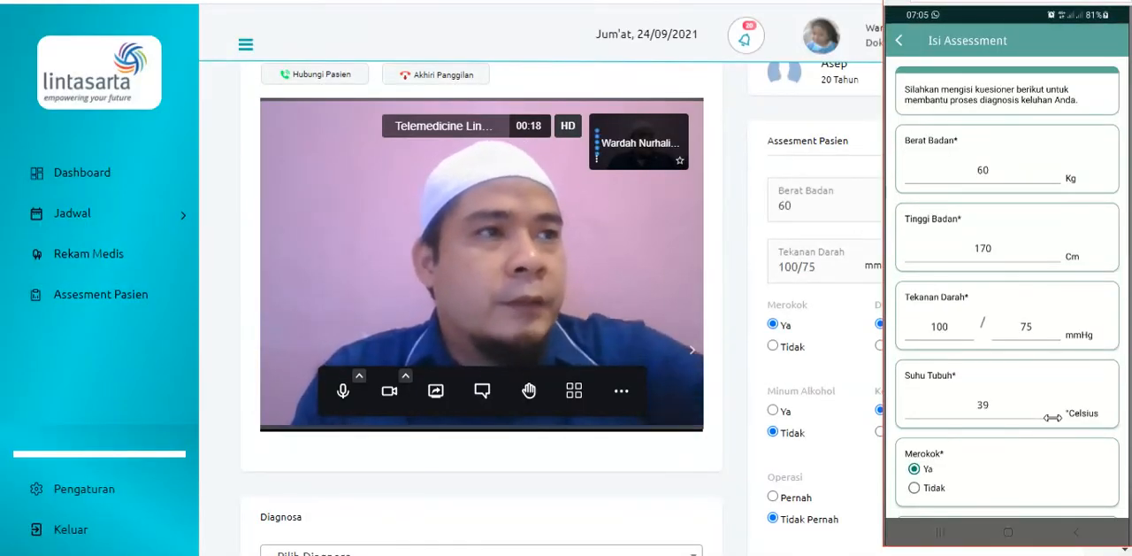
# Save the completed assessment in the patient phone app and dismiss the confirmation
pyautogui.scroll(-10, 1052, 417)
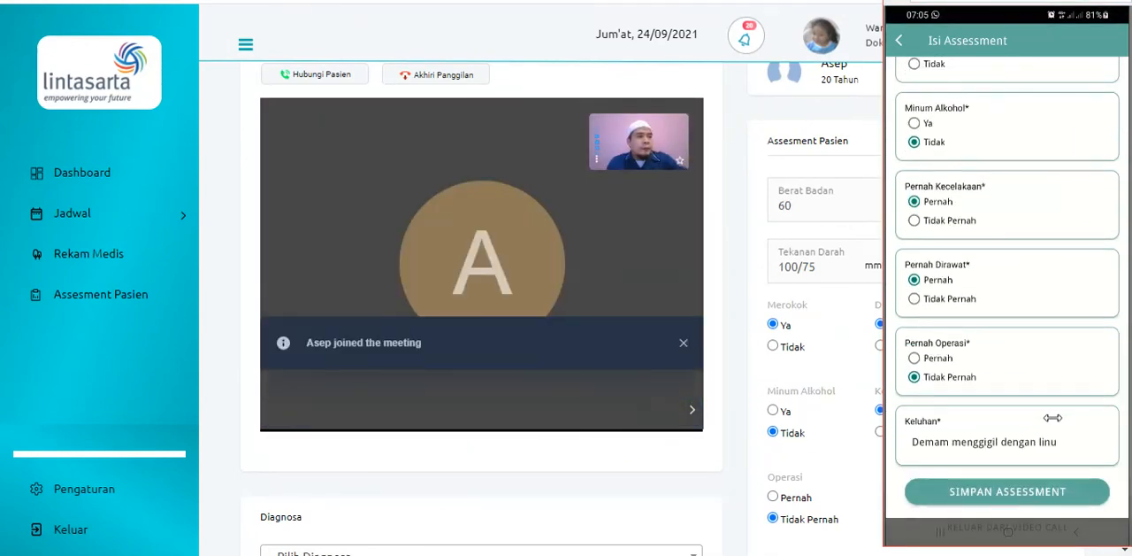
pyautogui.click(1051, 491)
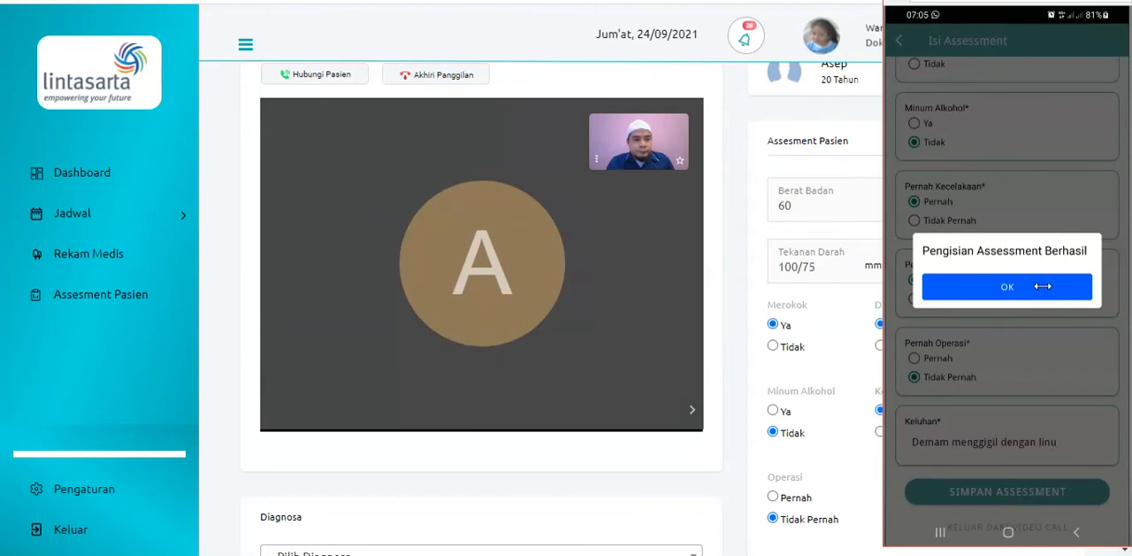
pyautogui.click(1043, 286)
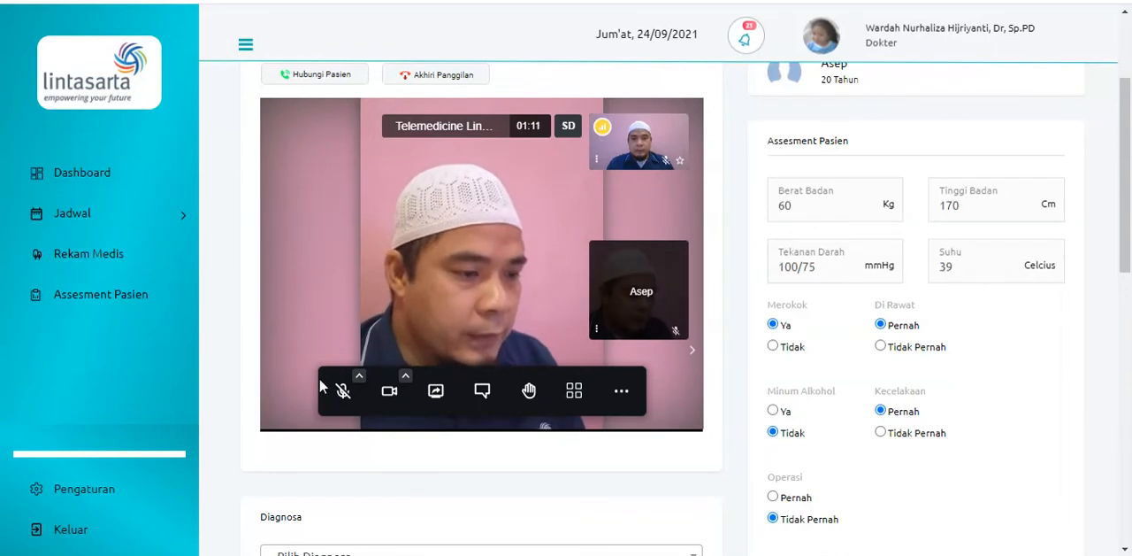
# Return to the doctor's consultation page, search the diagnoses for "typhoi" and set the diagnosis to Typhoid fever
pyautogui.hotkey('alt', 'Tab')
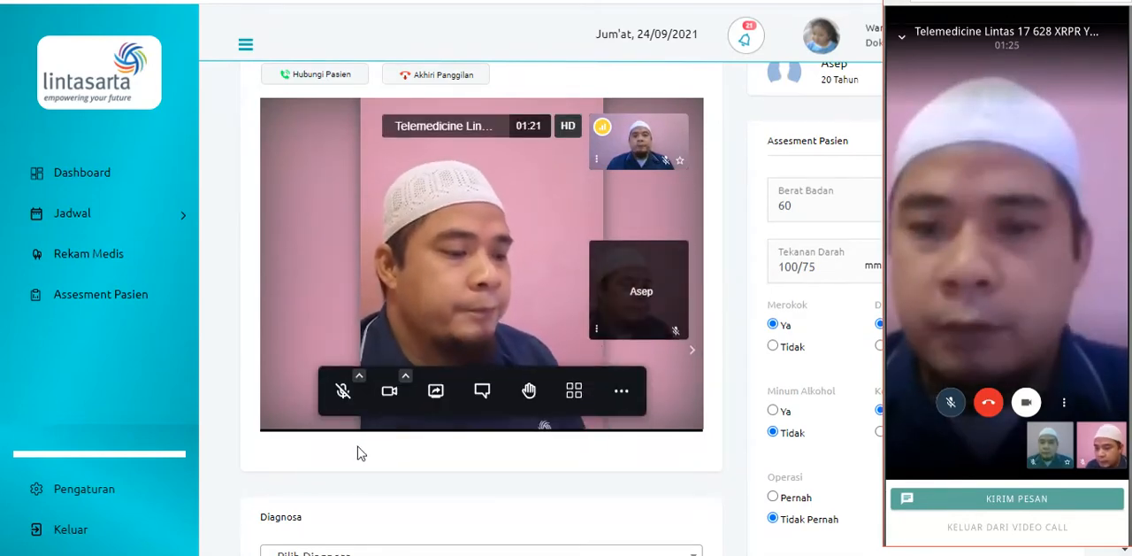
pyautogui.click(395, 461)
pyautogui.scroll(-4, 395, 461)
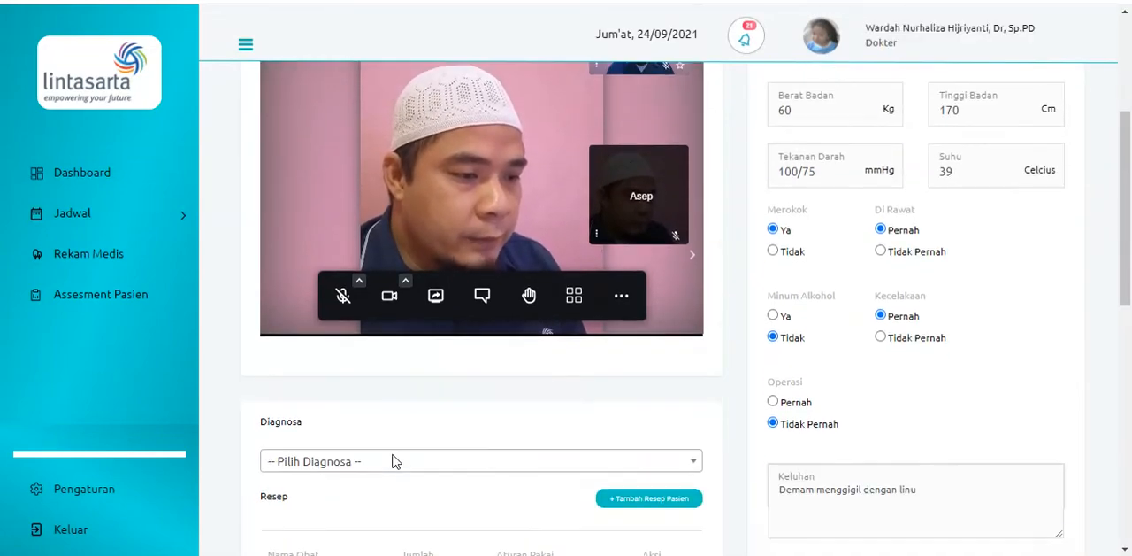
pyautogui.click(400, 310)
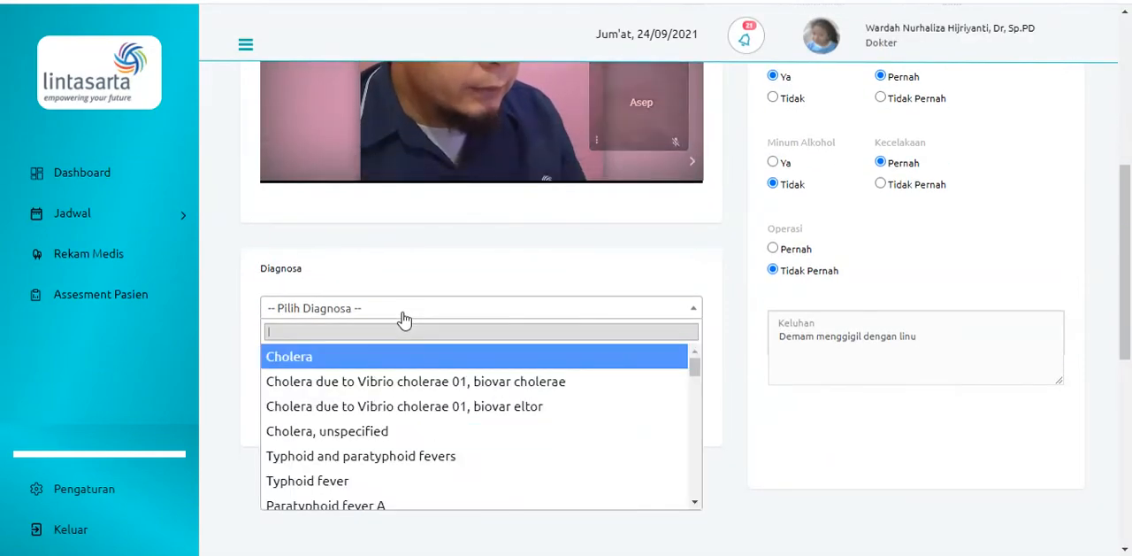
pyautogui.write('typhoi')
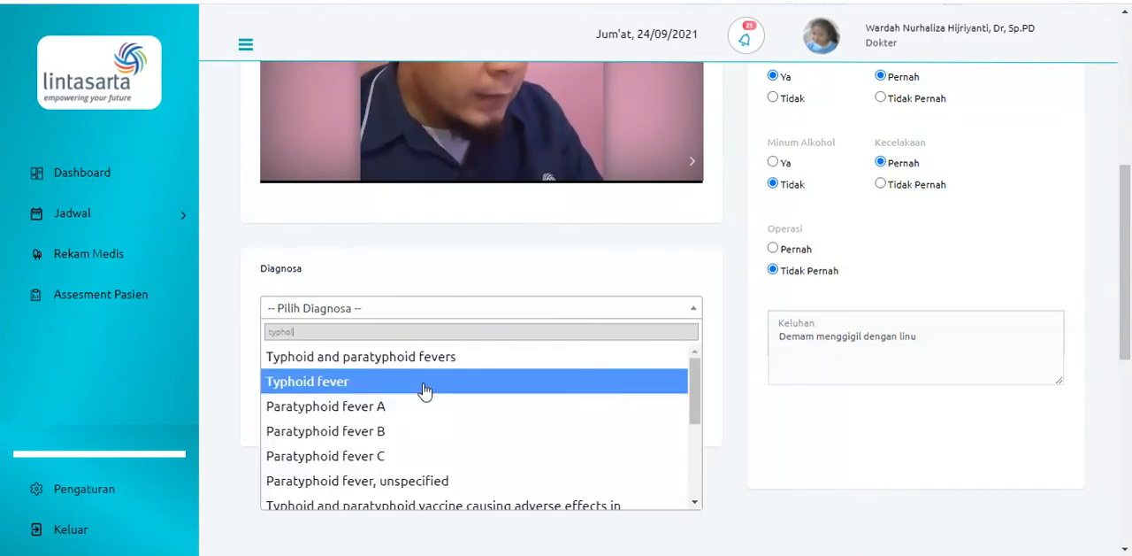
pyautogui.click(423, 389)
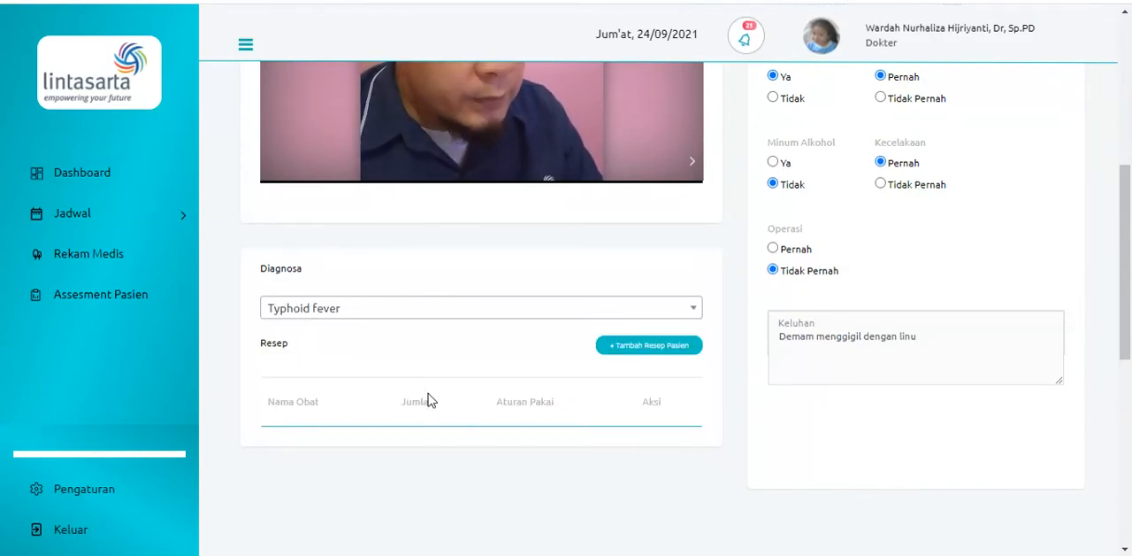
# Start a new prescription for the patient with Albendazole tablet 400 mg and a quantity of 10
pyautogui.scroll(-2, 428, 401)
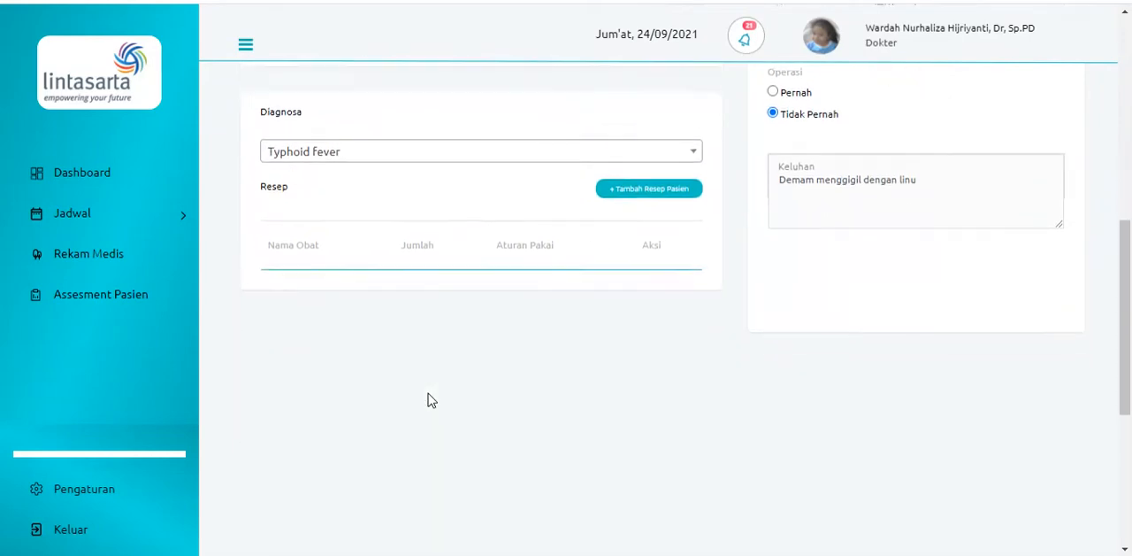
pyautogui.click(619, 192)
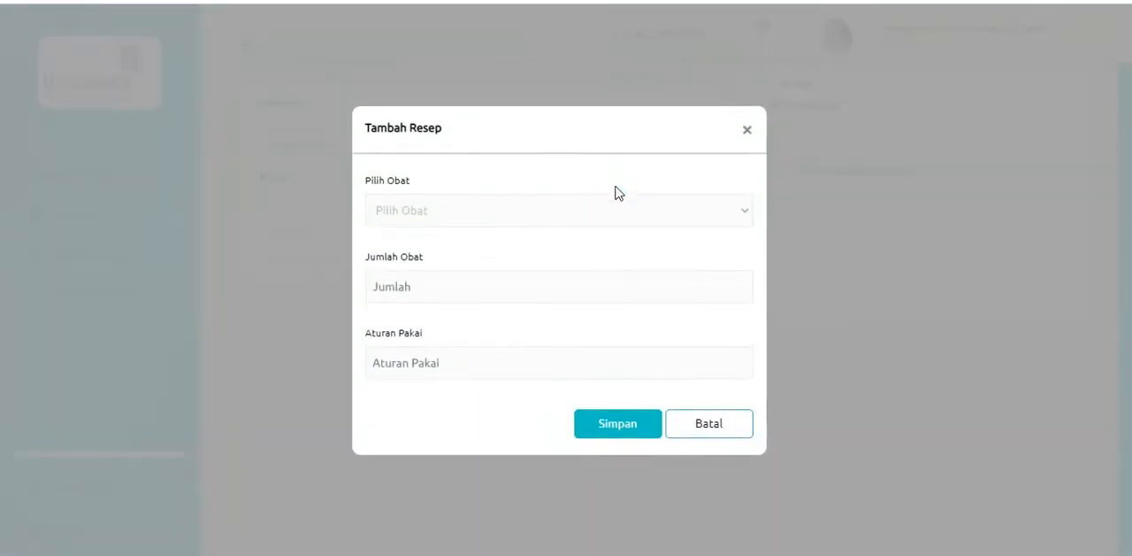
pyautogui.click(568, 205)
pyautogui.click(457, 251)
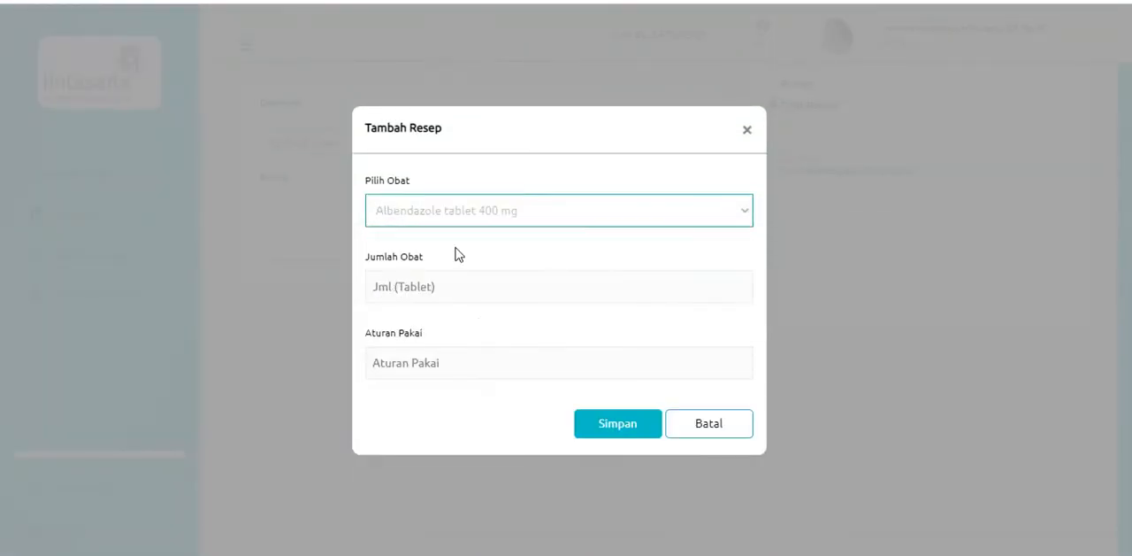
pyautogui.click(468, 286)
pyautogui.write('10')
# Set the prescription's usage rule to "3 x 1 sesudah makan, habiskan" and save the prescription
pyautogui.press('Tab')
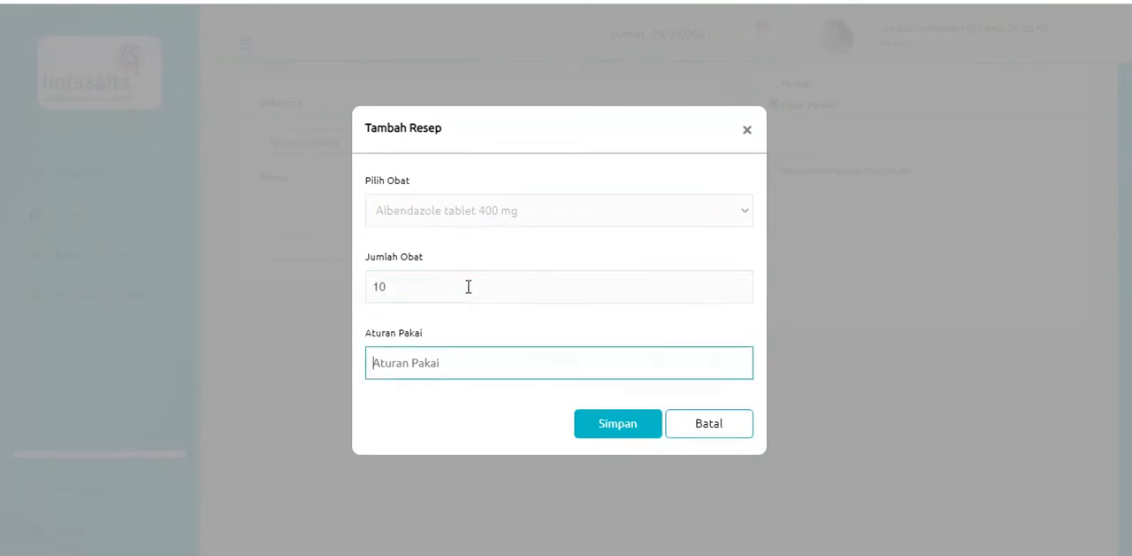
pyautogui.write('3 x 1 sesudah makan, habiskan')
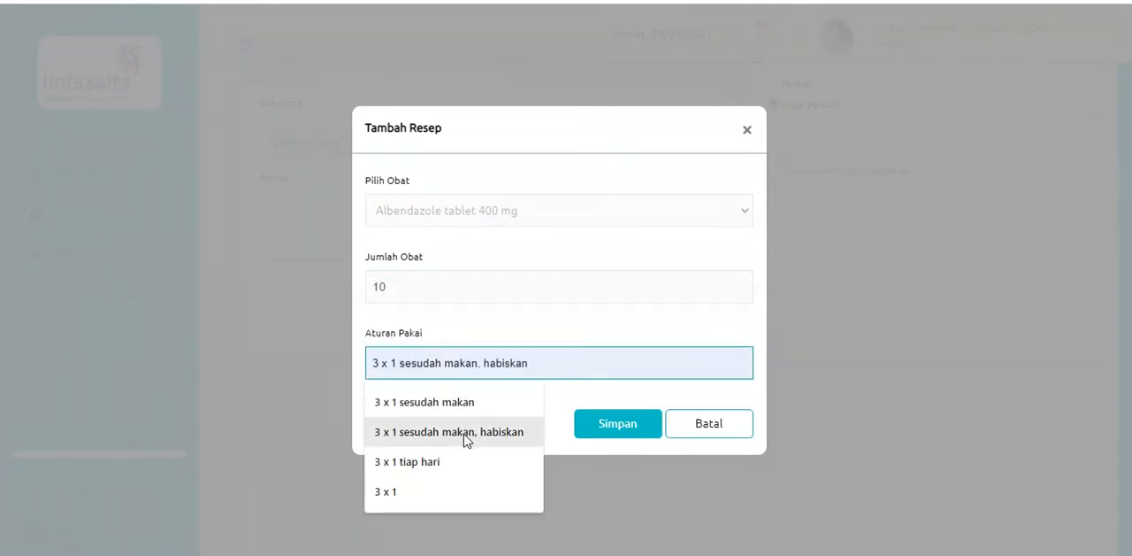
pyautogui.click(464, 433)
pyautogui.click(618, 423)
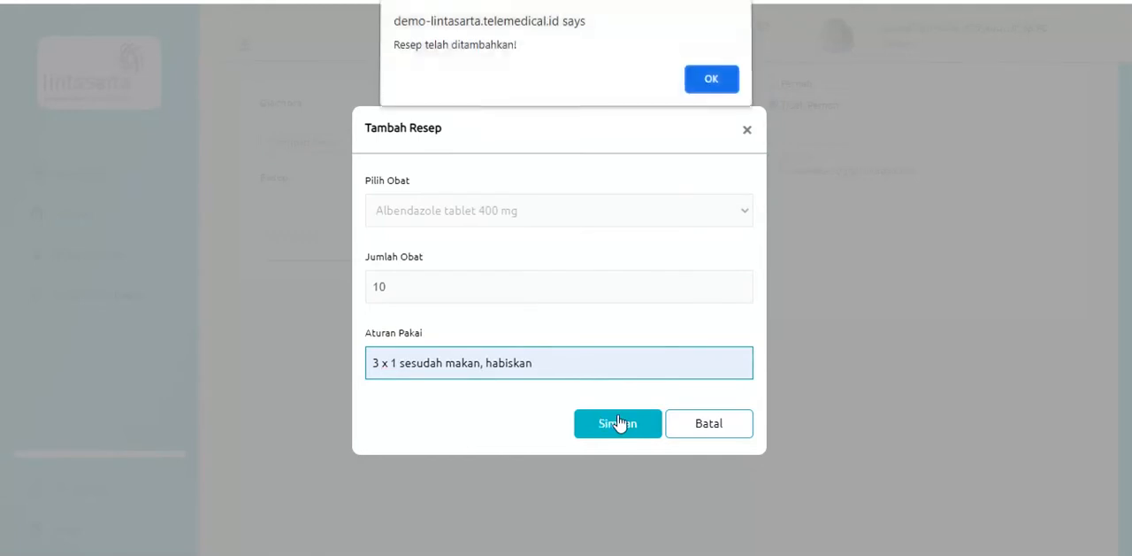
pyautogui.click(712, 82)
pyautogui.scroll(5, 576, 222)
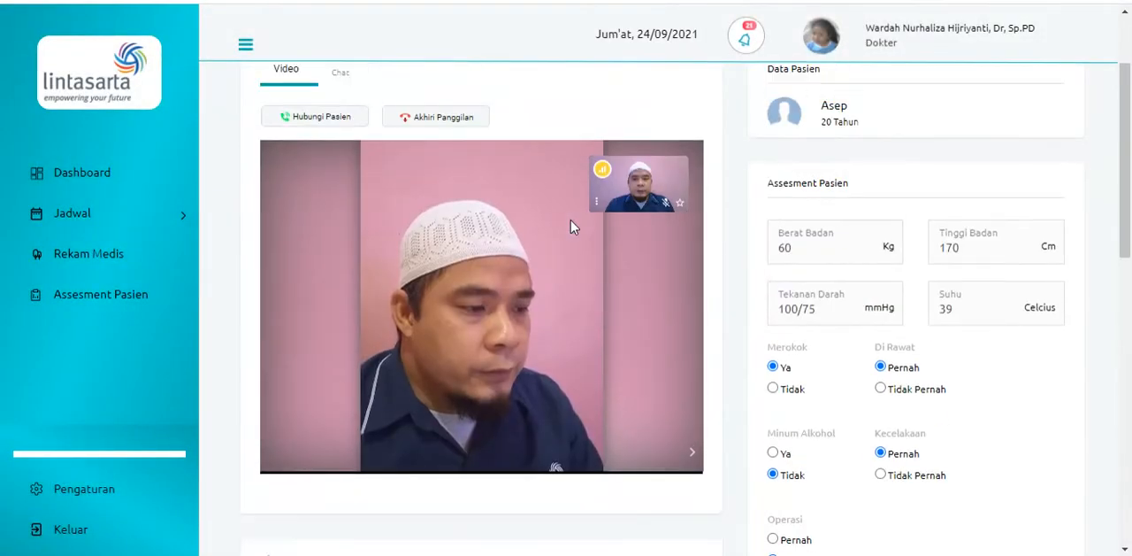
# Open the consultation chat on the doctor's page and send the patient the message "hai pasien"
pyautogui.scroll(2, 571, 228)
pyautogui.click(352, 205)
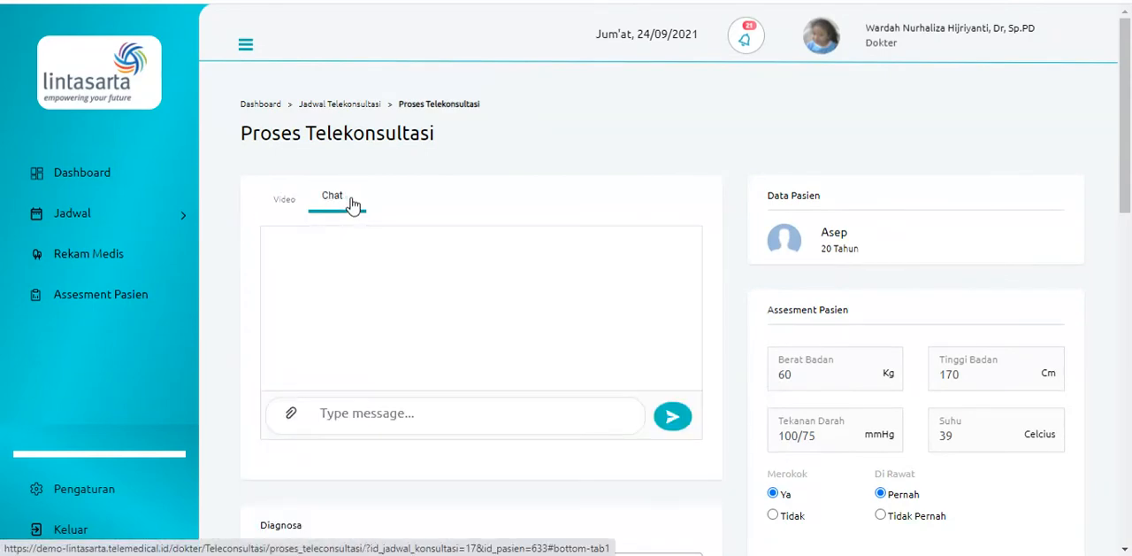
pyautogui.click(324, 412)
pyautogui.write('hai pasien')
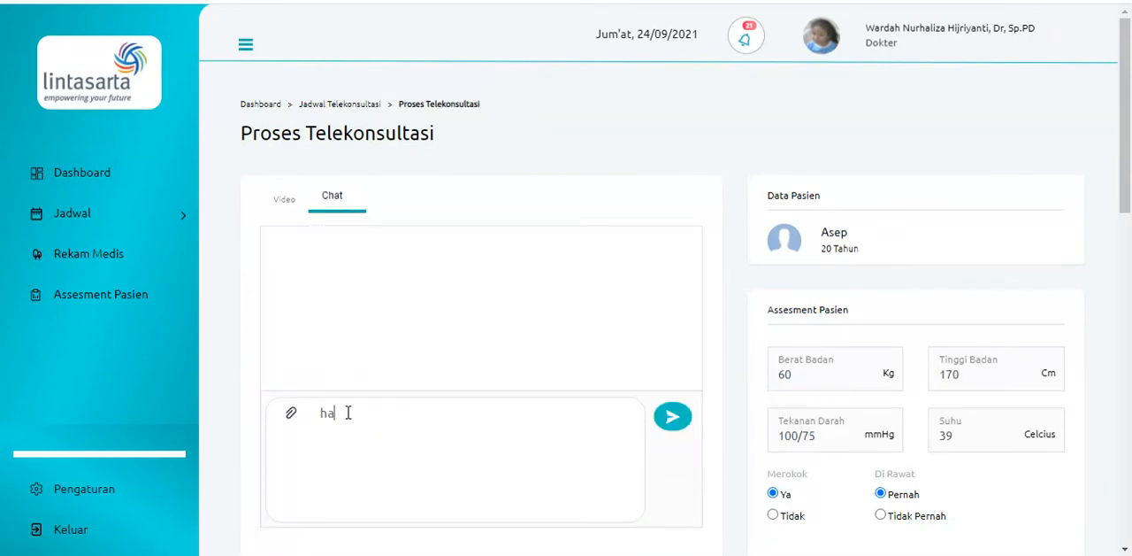
pyautogui.click(672, 418)
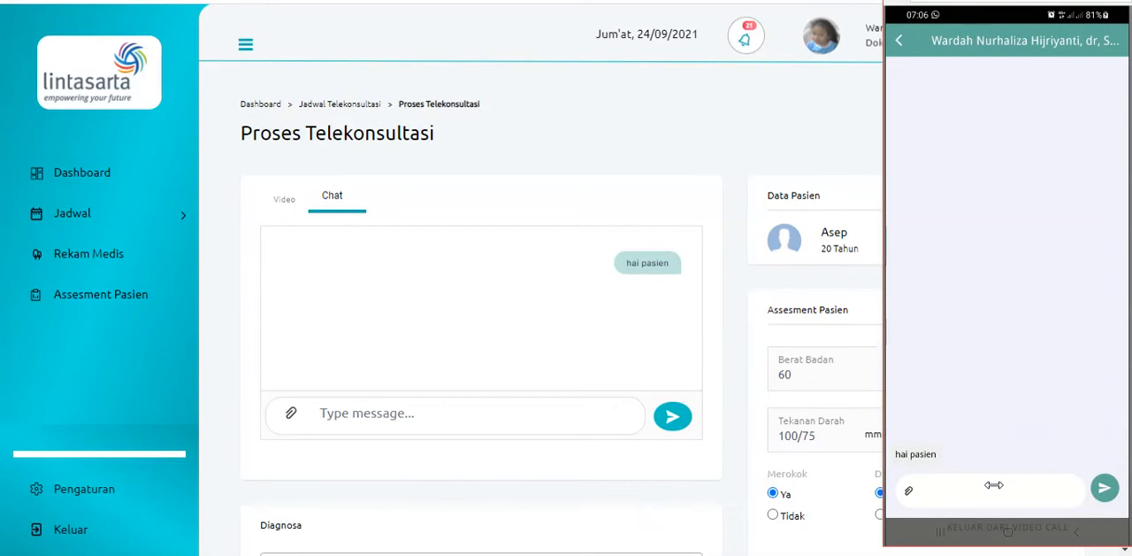
# Reply "ya dokter" with the Maps screenshot attached from the patient phone app, and view the attachment in the doctor's chat
pyautogui.click(990, 485)
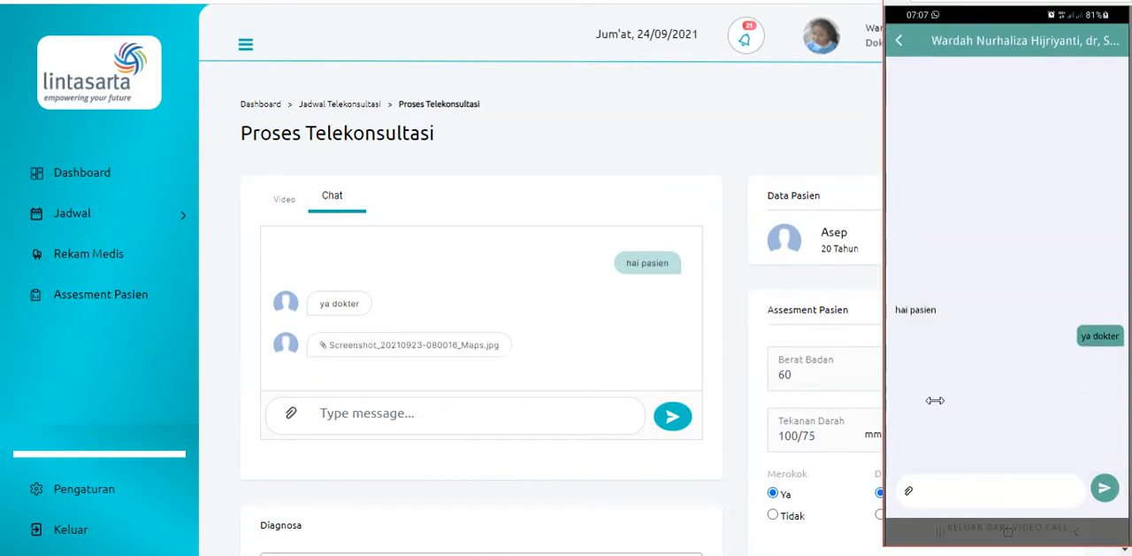
pyautogui.click(478, 345)
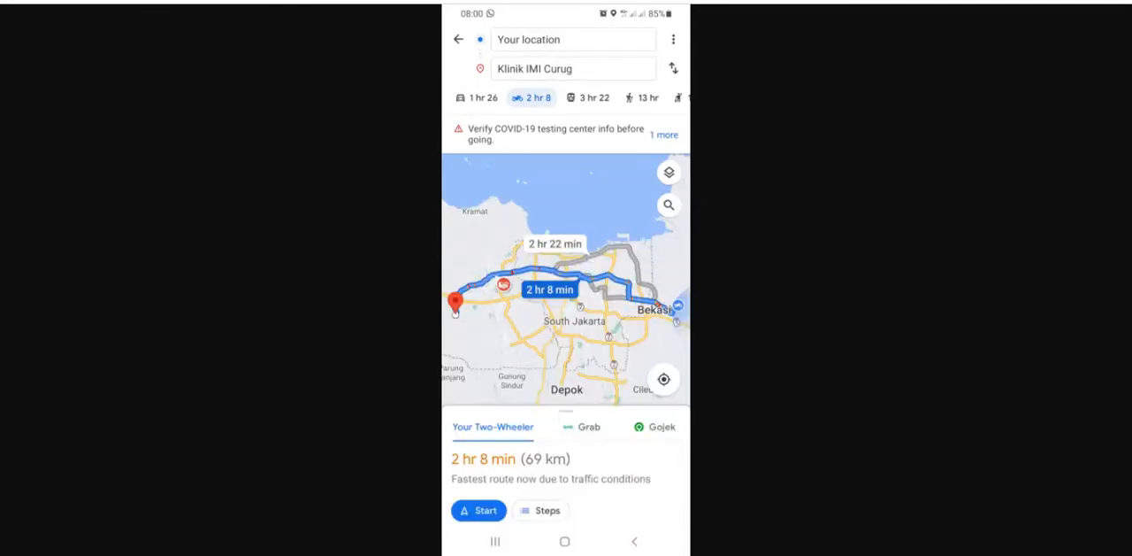
pyautogui.hotkey('ctrl', 'w')
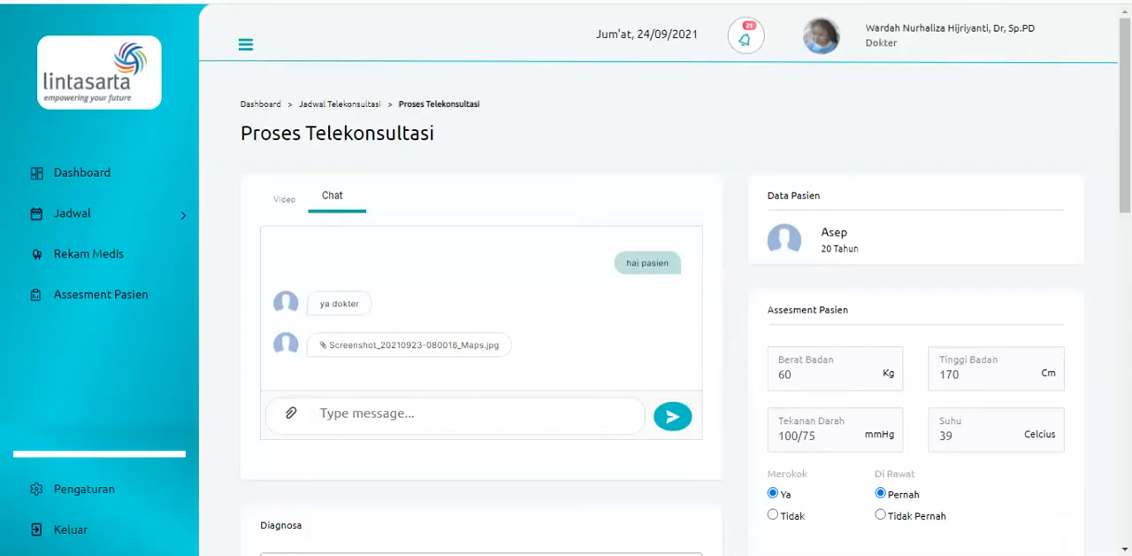
# Return to the video view of the consultation and end the call with the patient
pyautogui.click(296, 202)
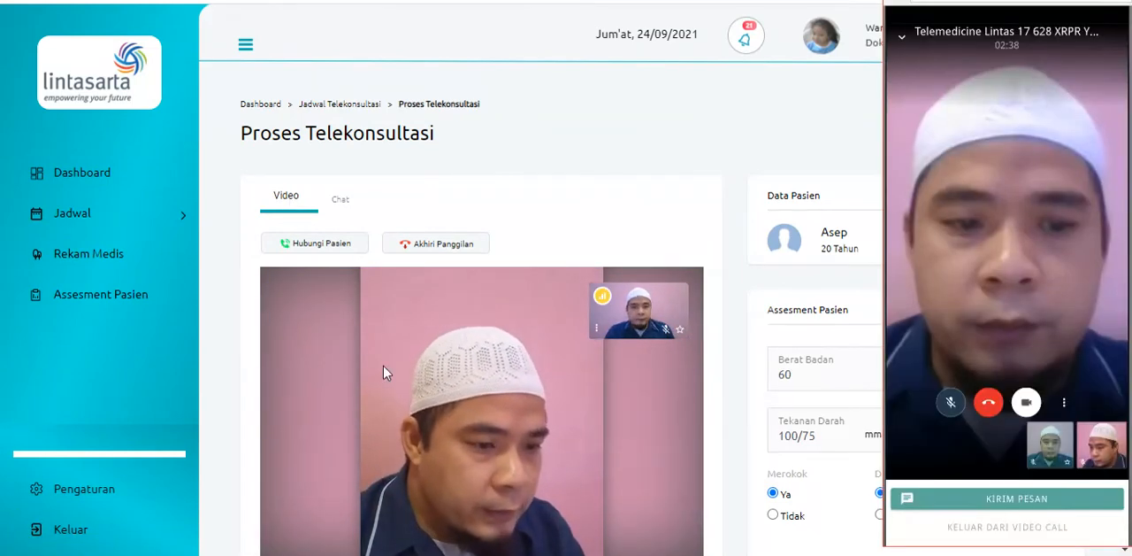
pyautogui.click(465, 252)
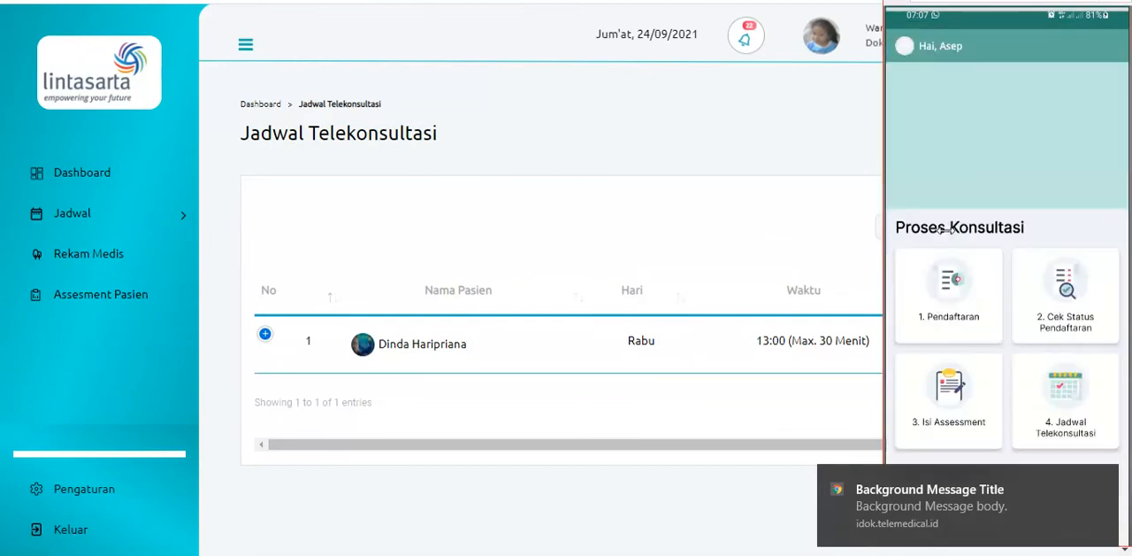
pyautogui.click(964, 244)
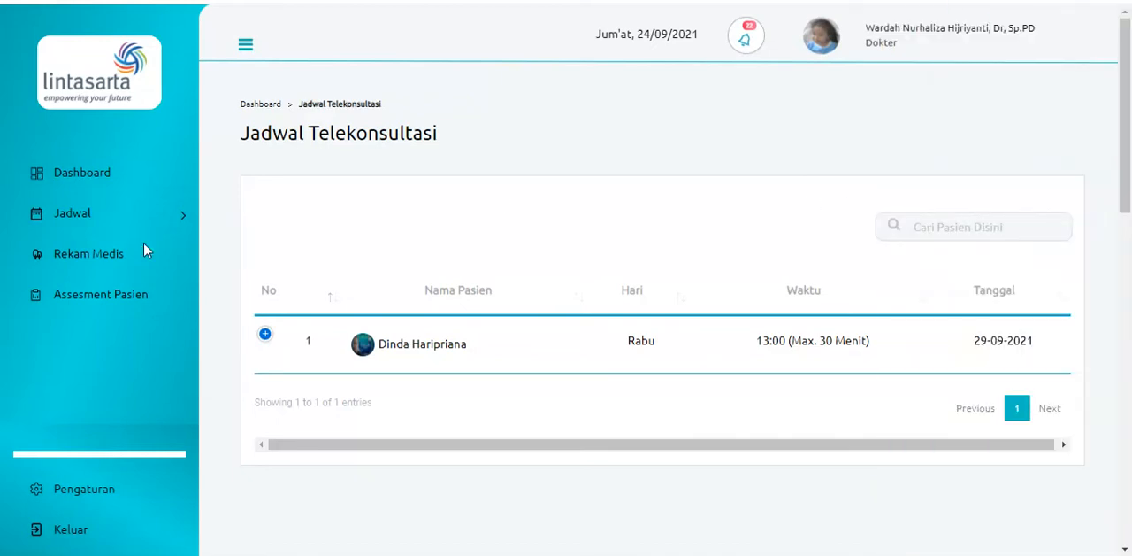
# Log out of the doctor account and log in as farmasi, filling in the saved account password
pyautogui.click(71, 528)
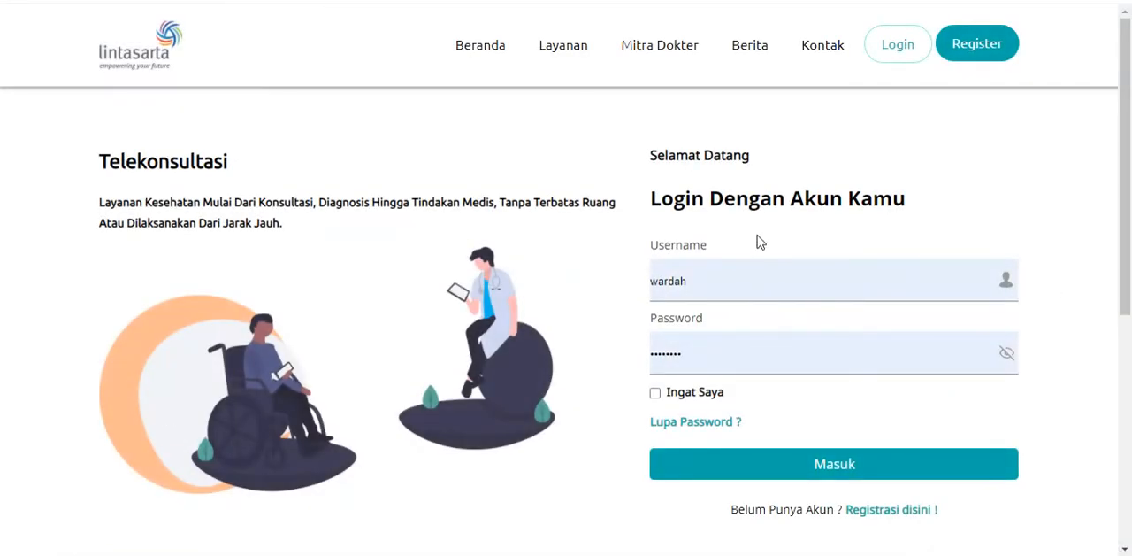
pyautogui.doubleClick(709, 290)
pyautogui.write('fa')
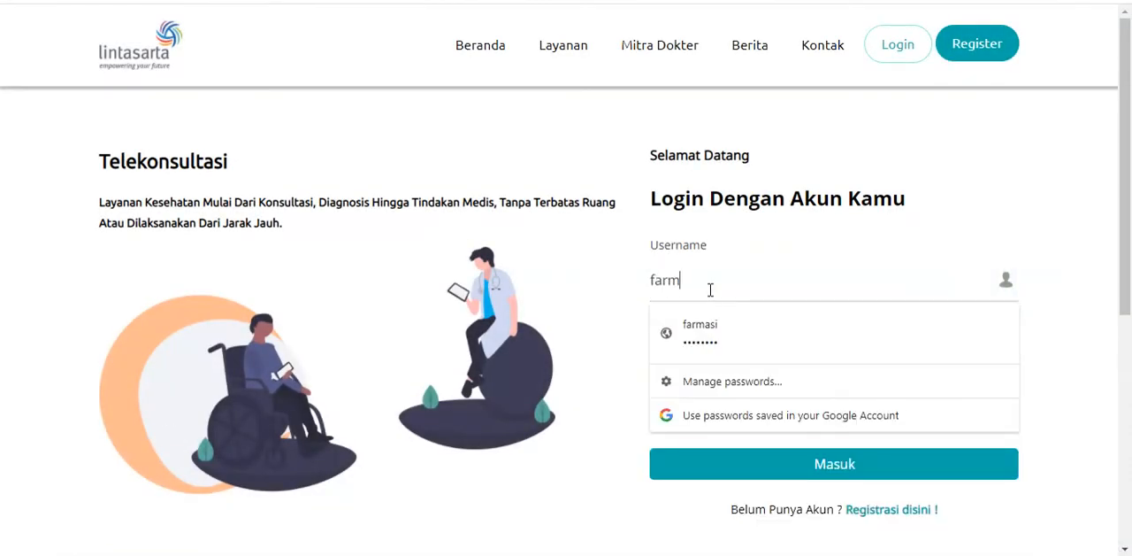
pyautogui.write('rm')
pyautogui.press('Down')
pyautogui.press('Return')
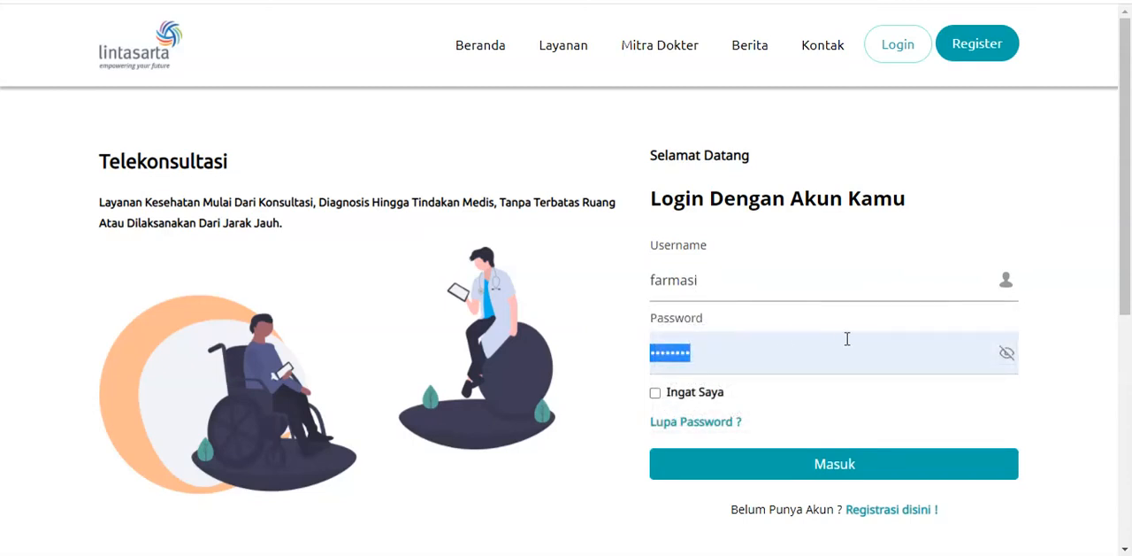
pyautogui.click(829, 467)
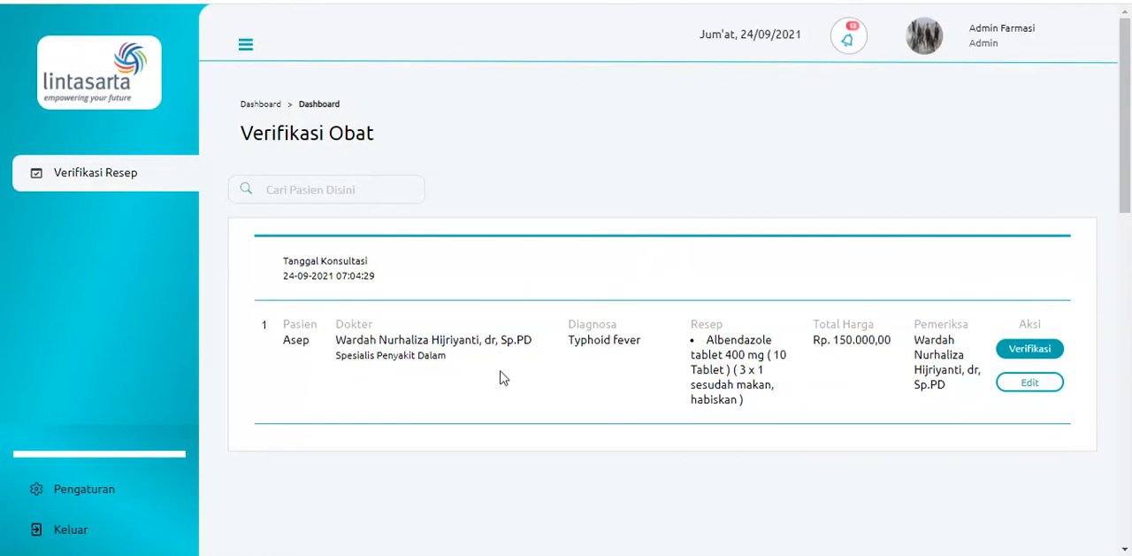
# Verify the patient's Albendazole prescription and confirm the verification
pyautogui.click(1032, 350)
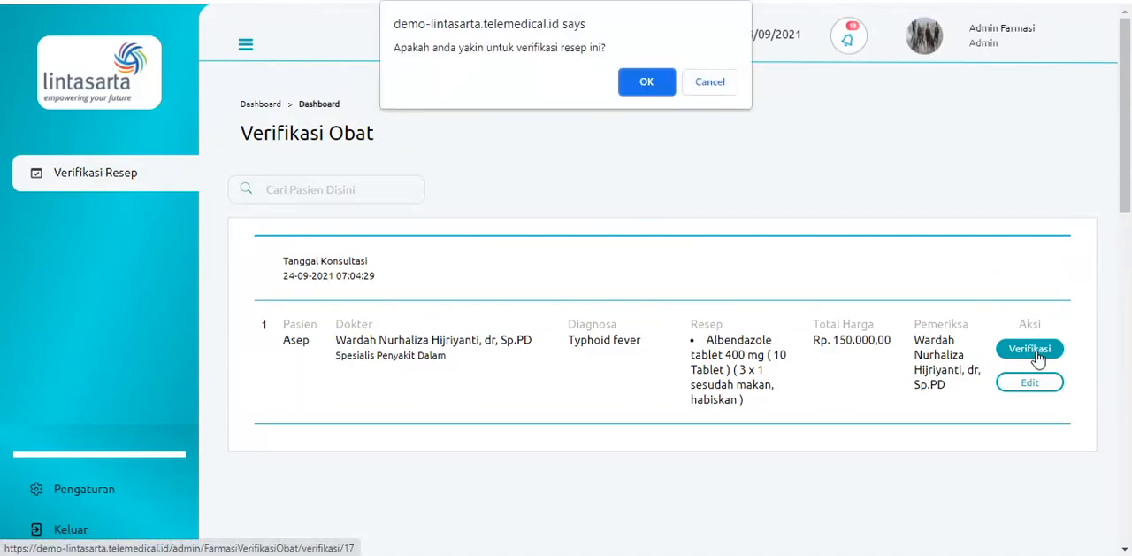
pyautogui.click(654, 88)
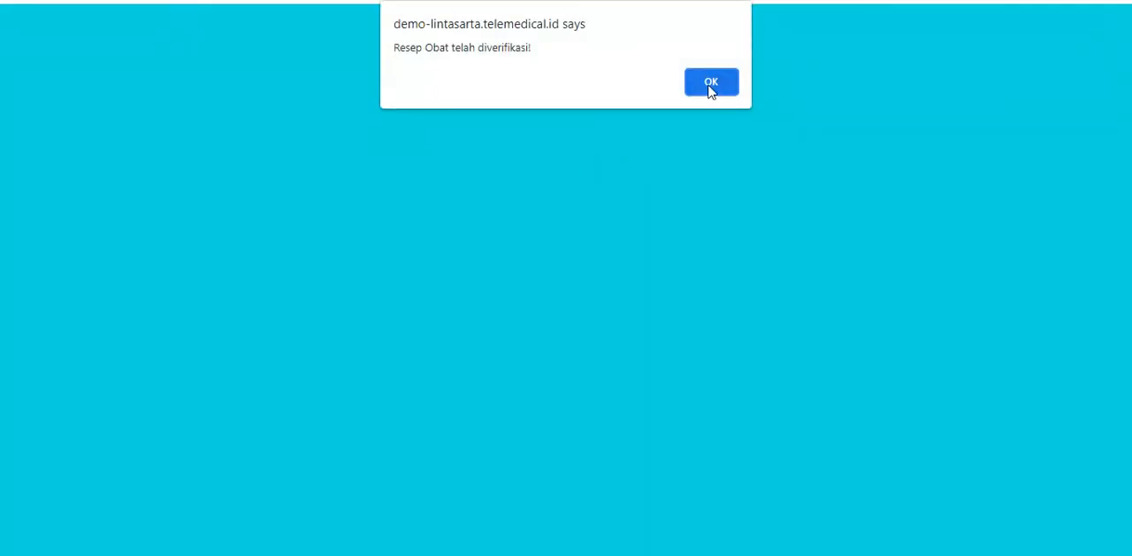
pyautogui.click(712, 82)
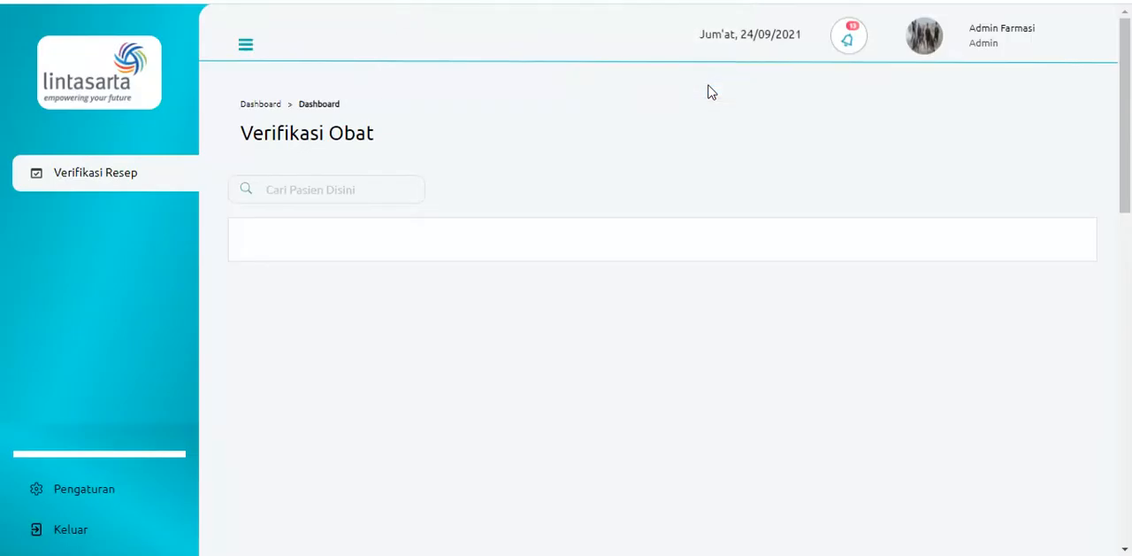
# Log out of the pharmacy account and log in as admin, filling in the saved account password
pyautogui.click(80, 540)
pyautogui.doubleClick(718, 285)
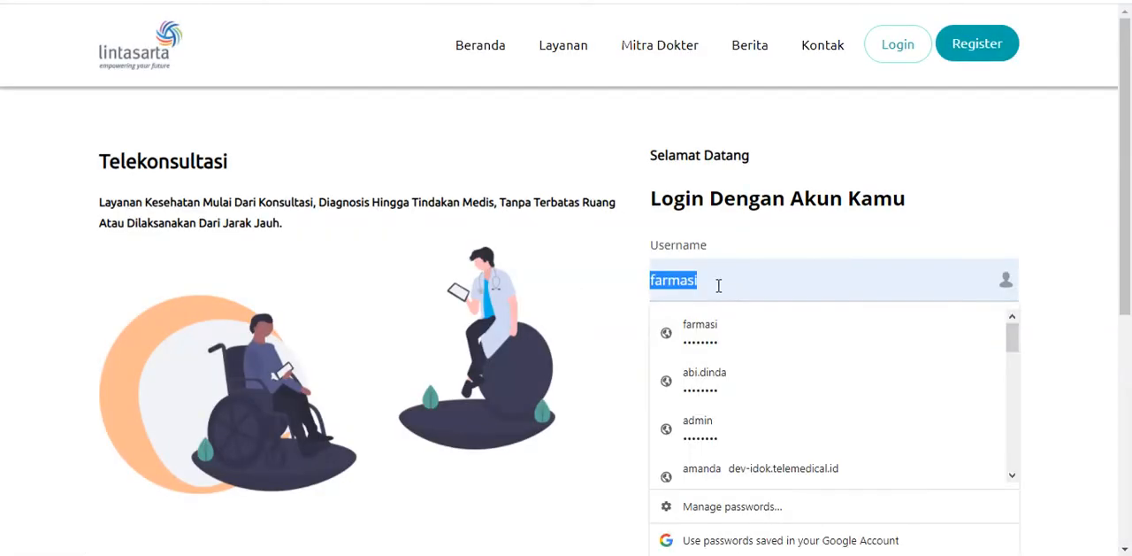
pyautogui.write('adm')
pyautogui.press('Down')
pyautogui.press('Return')
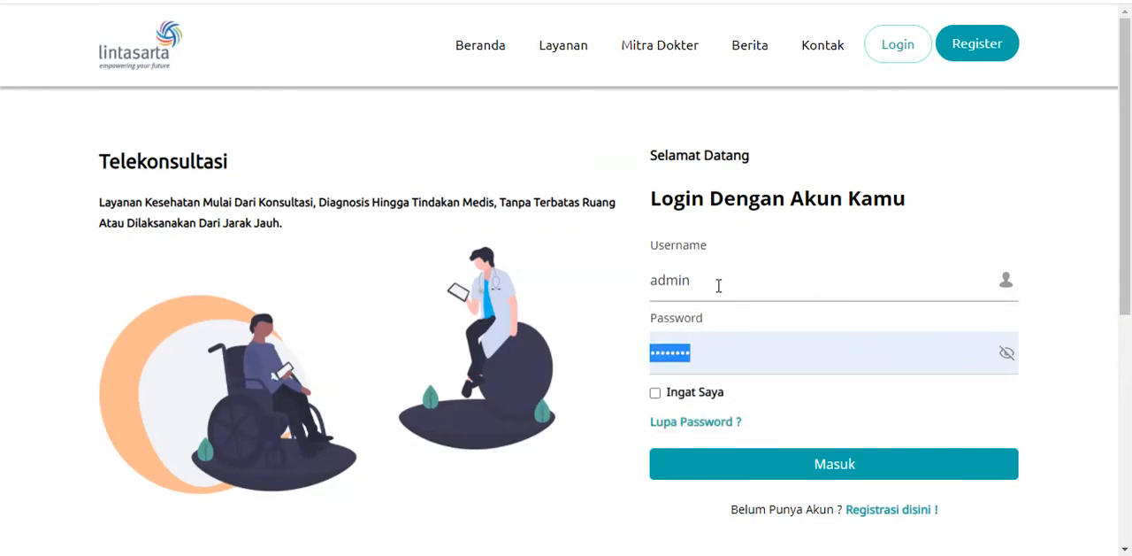
pyautogui.click(741, 460)
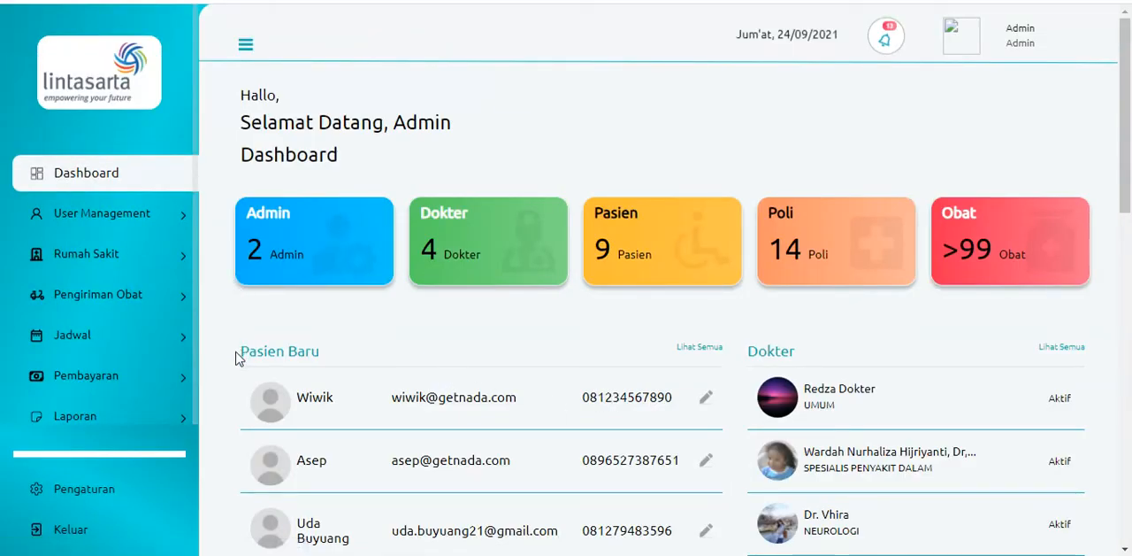
# Go to the medicine shipping costs and open the cost form for the patient's Albendazole prescription
pyautogui.click(157, 299)
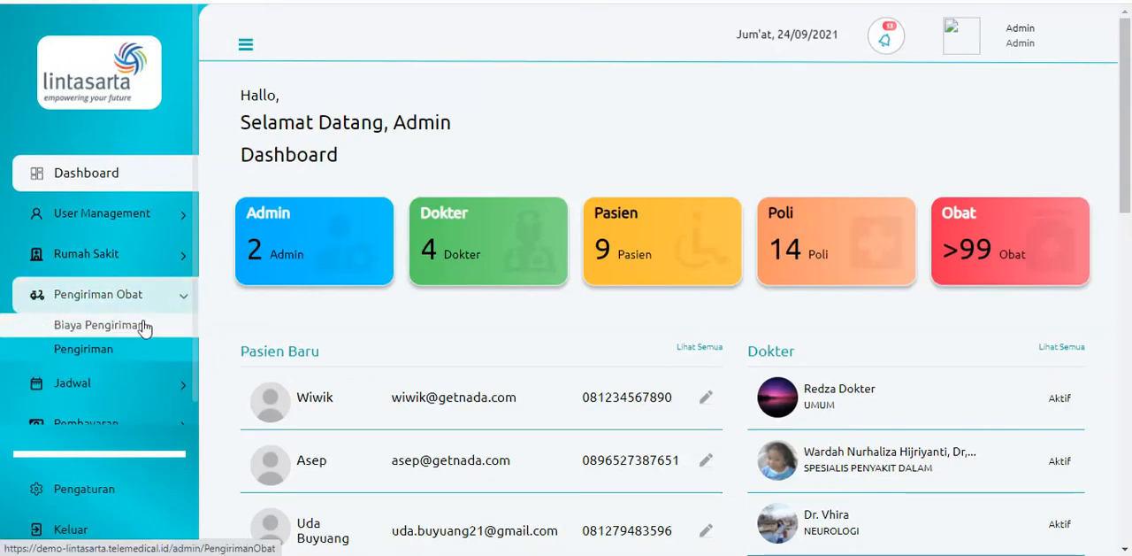
pyautogui.click(129, 333)
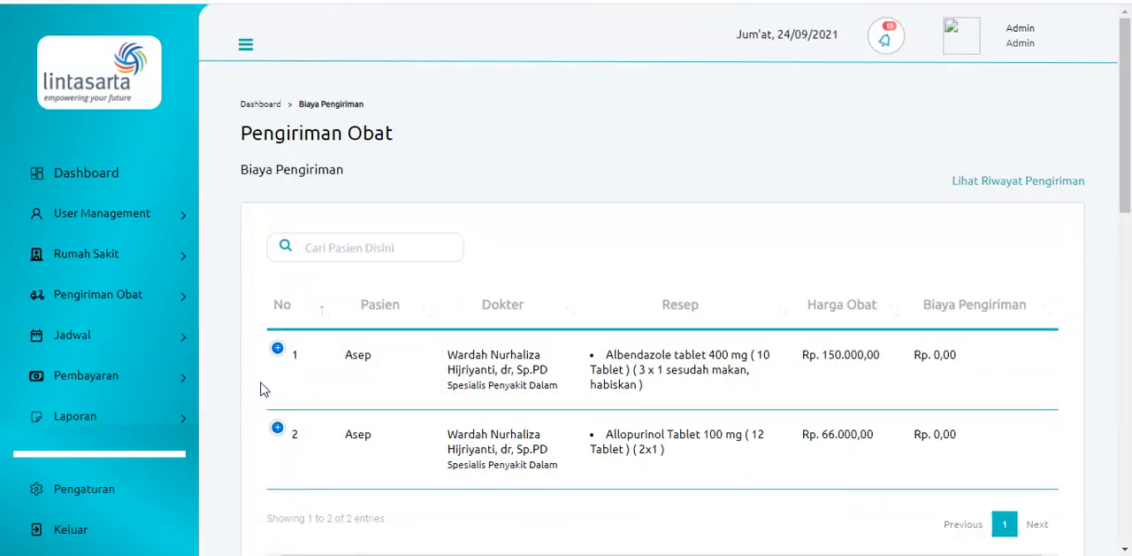
pyautogui.click(278, 350)
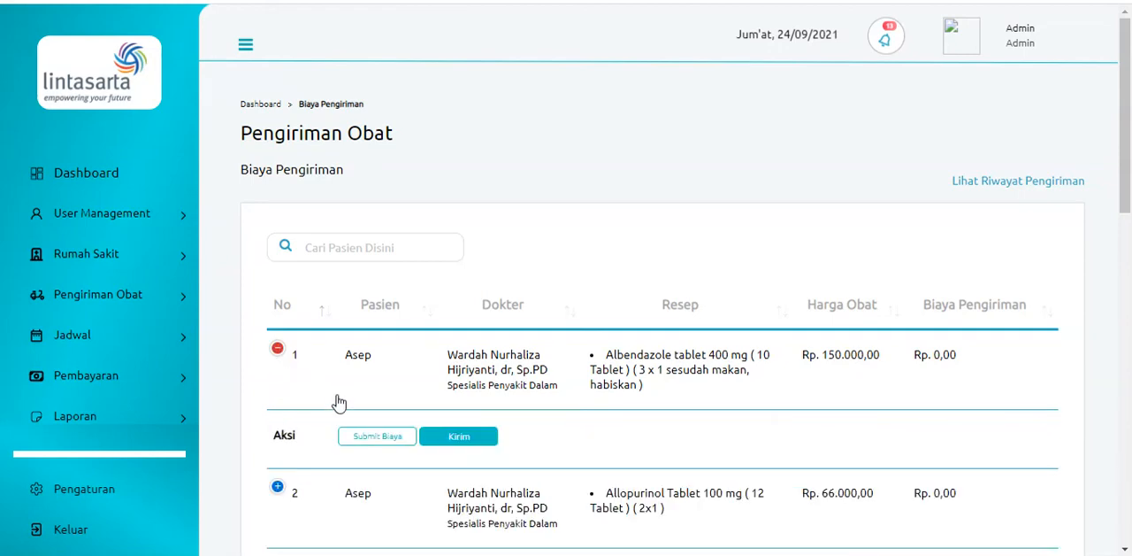
pyautogui.click(367, 442)
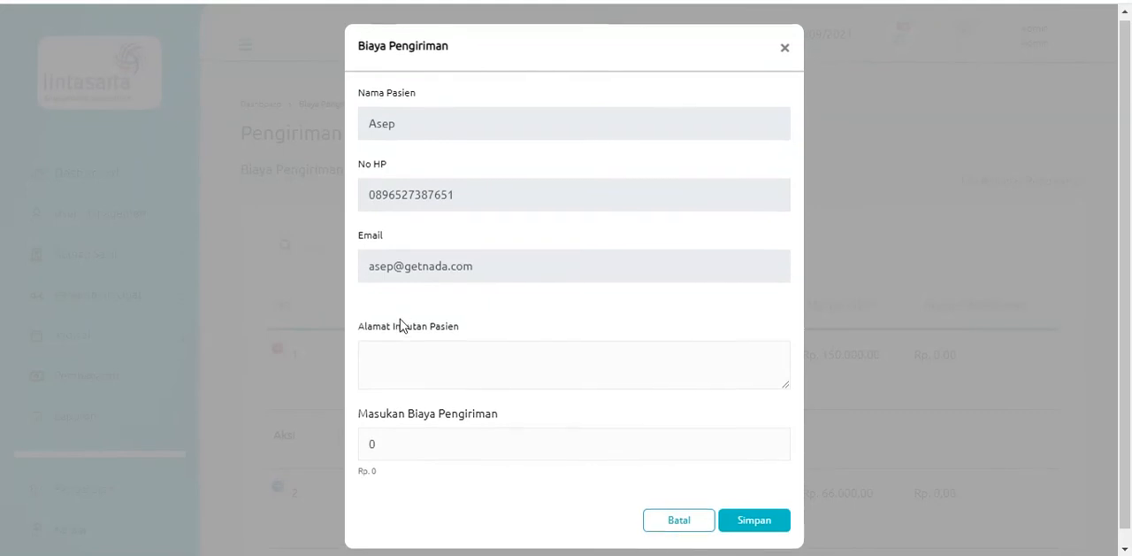
# Fill in the patient's delivery address in the shipping cost form
pyautogui.scroll(-1, 400, 324)
pyautogui.click(427, 349)
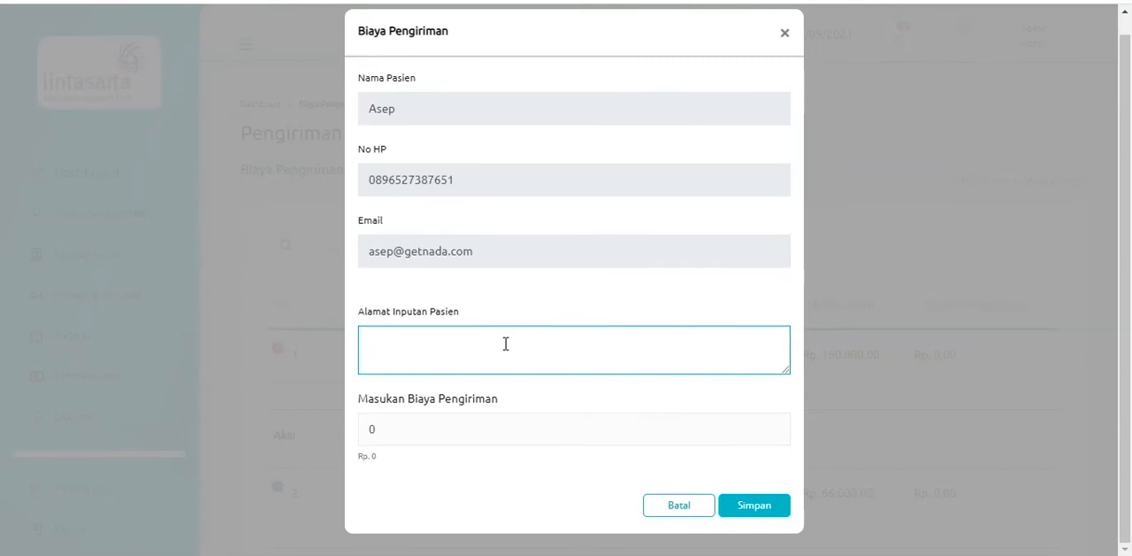
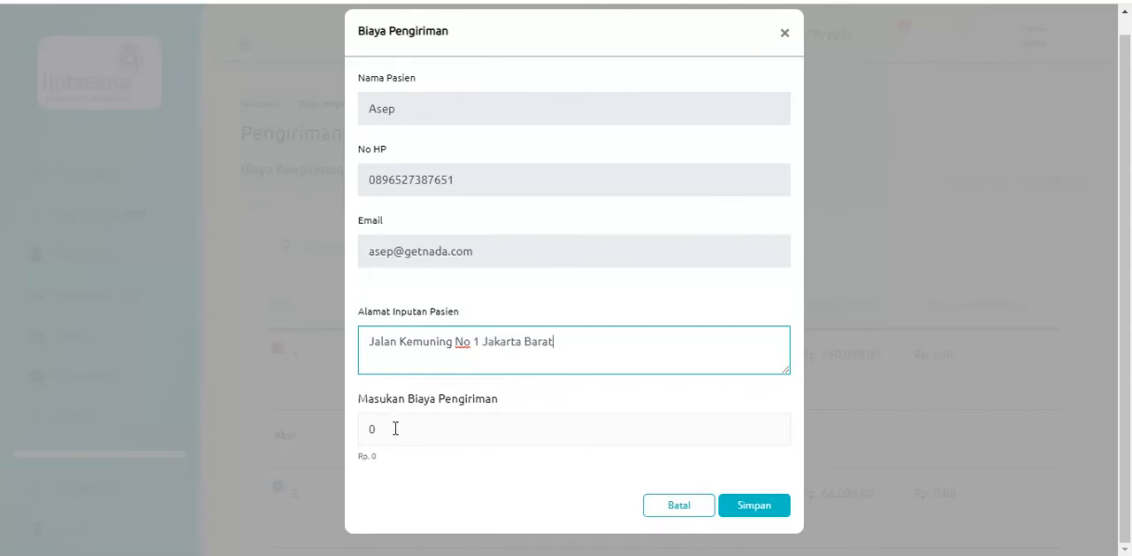
# Set the shipping cost to 17000, save the form and dismiss the confirmation
pyautogui.click(396, 428)
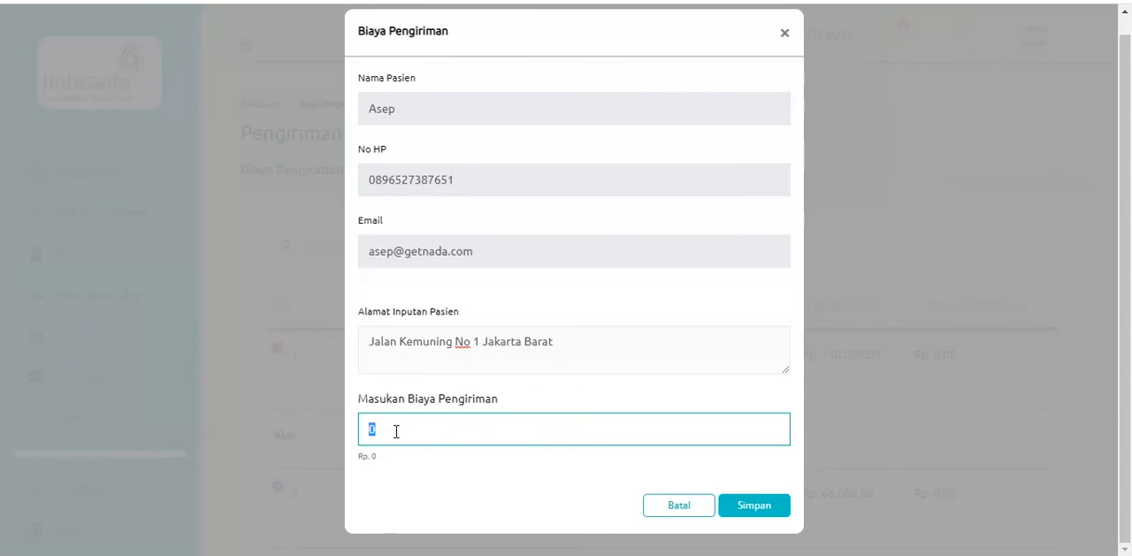
pyautogui.write('17000')
pyautogui.click(744, 506)
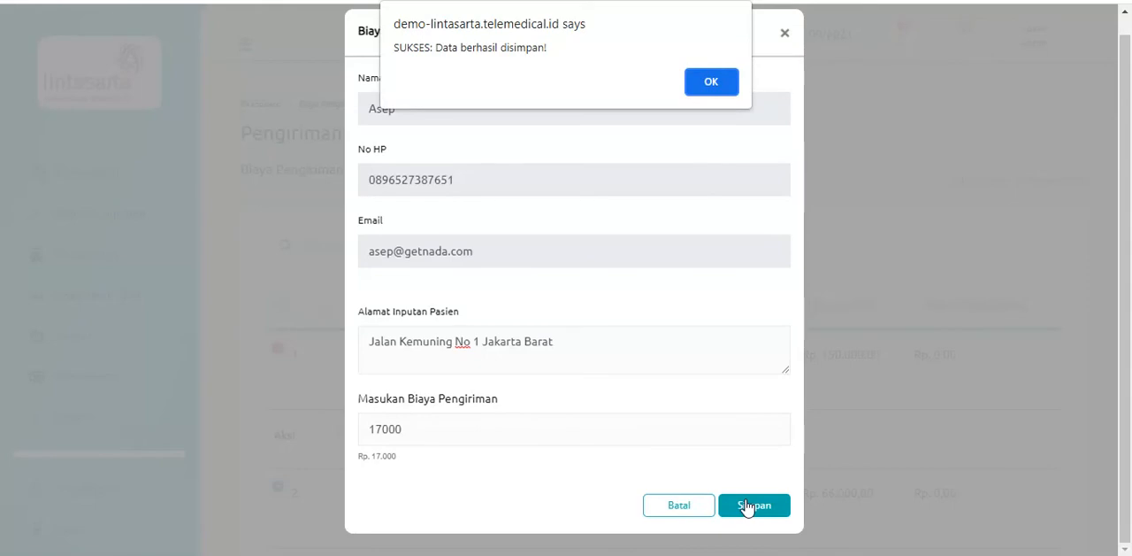
pyautogui.click(710, 81)
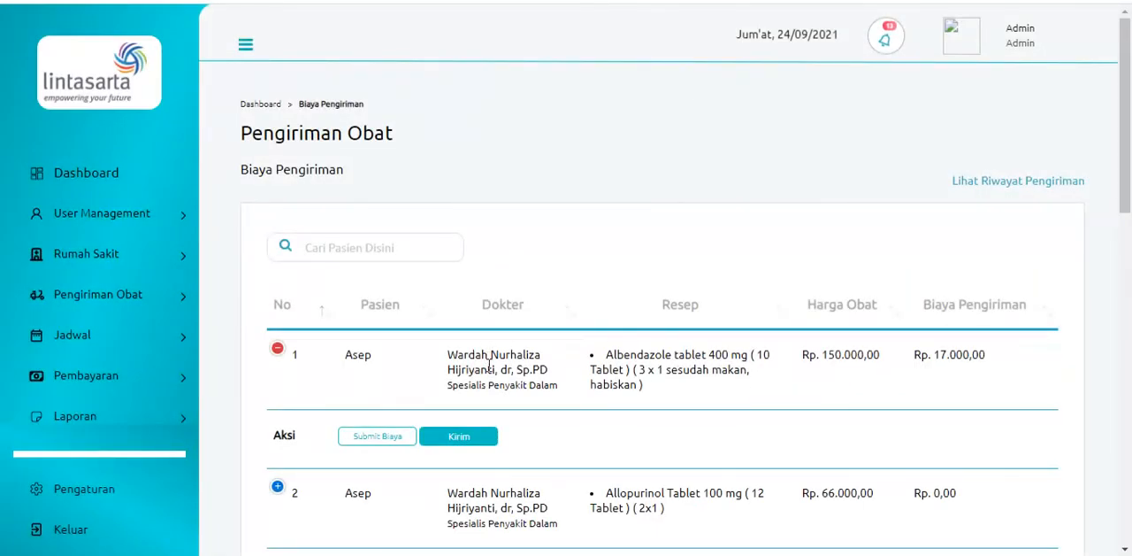
# Send the Albendazole prescription's cost details to the patient by submitting the shipping form and dismissing the confirmation
pyautogui.click(471, 437)
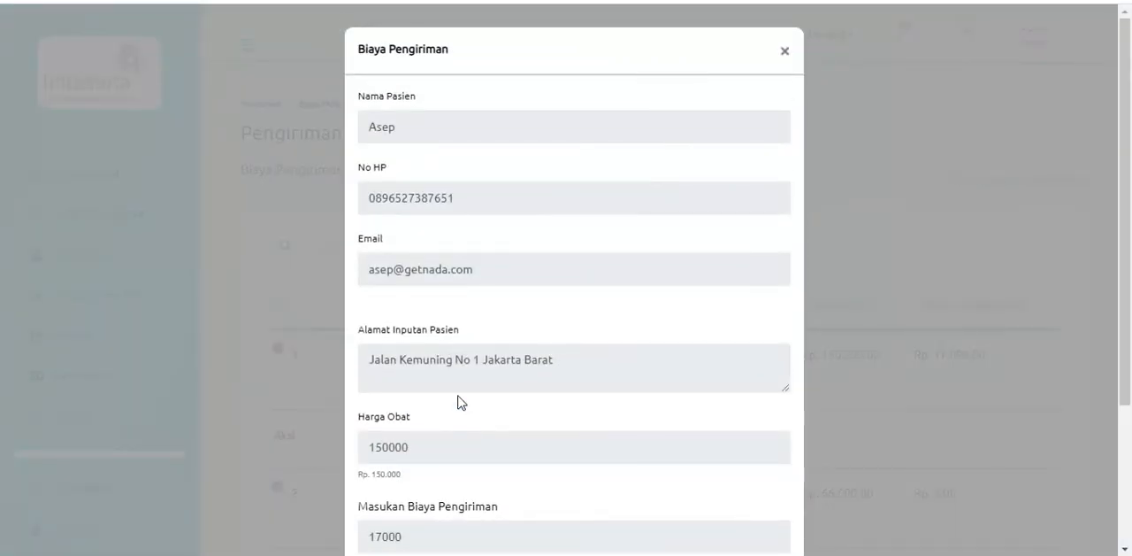
pyautogui.scroll(-2, 460, 403)
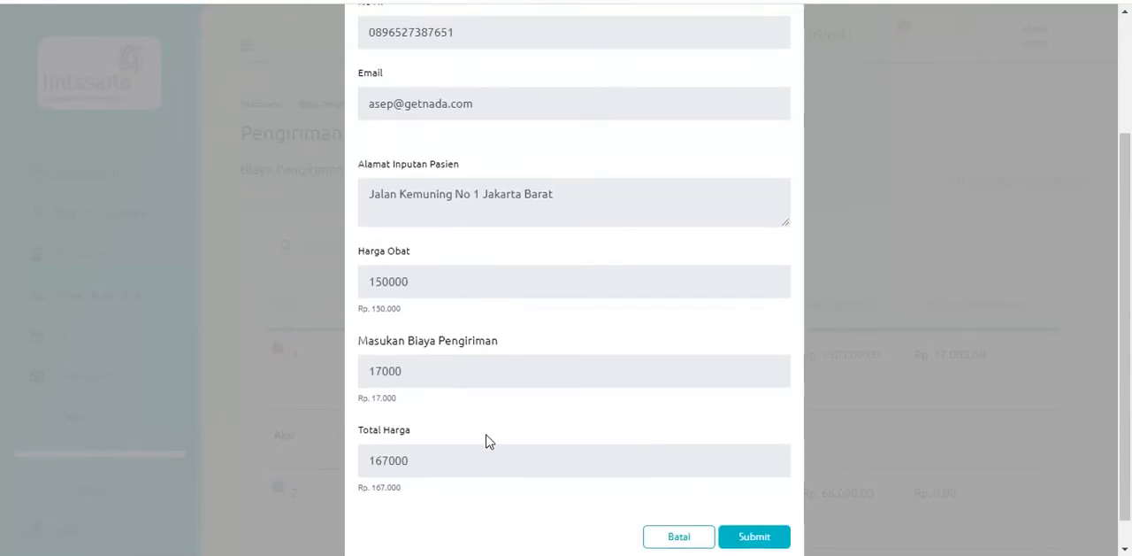
pyautogui.click(753, 536)
pyautogui.click(711, 82)
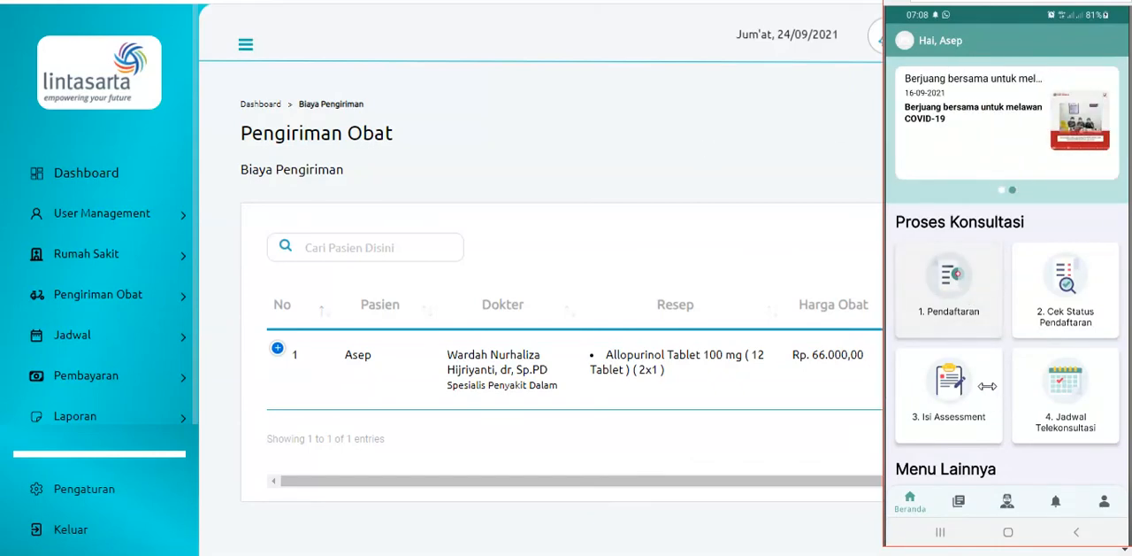
# In the patient phone app, open the doctor's prescriptions and start the payment for the 24-09-2021 consultation's prescription
pyautogui.moveTo(986, 386); pyautogui.dragTo(984, 346)
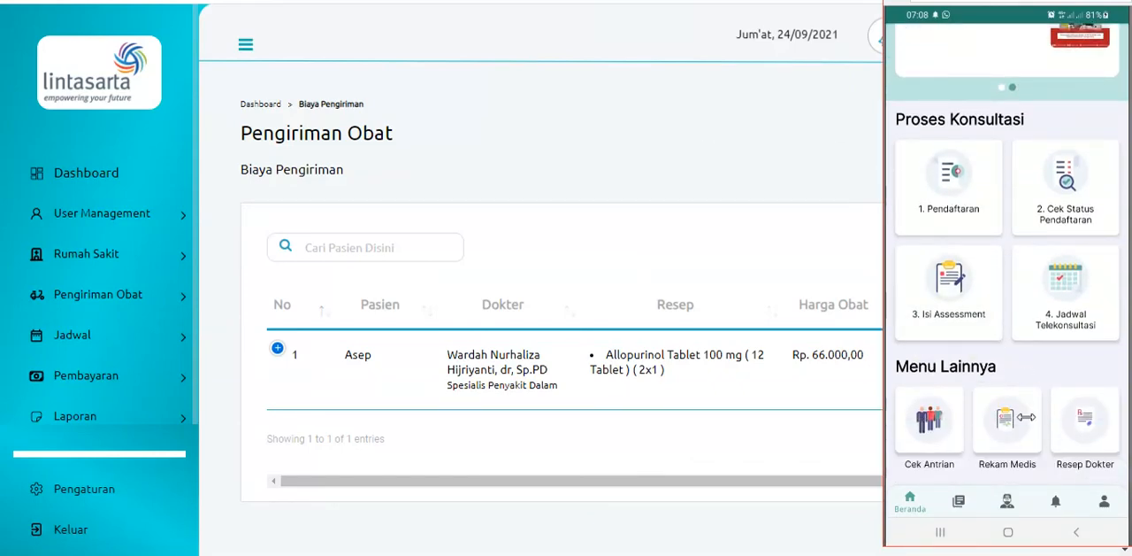
pyautogui.click(1088, 417)
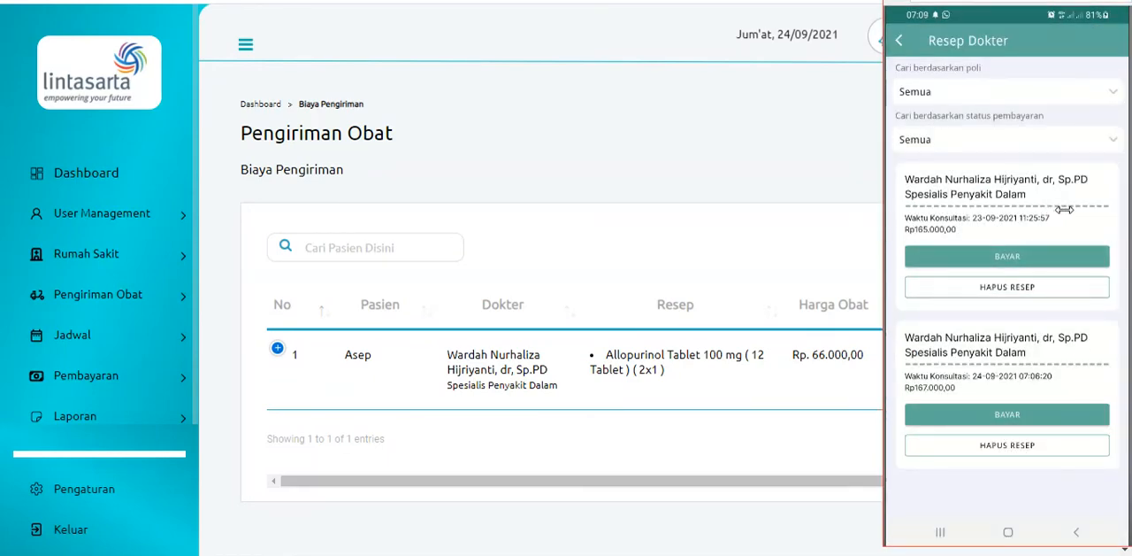
pyautogui.click(981, 416)
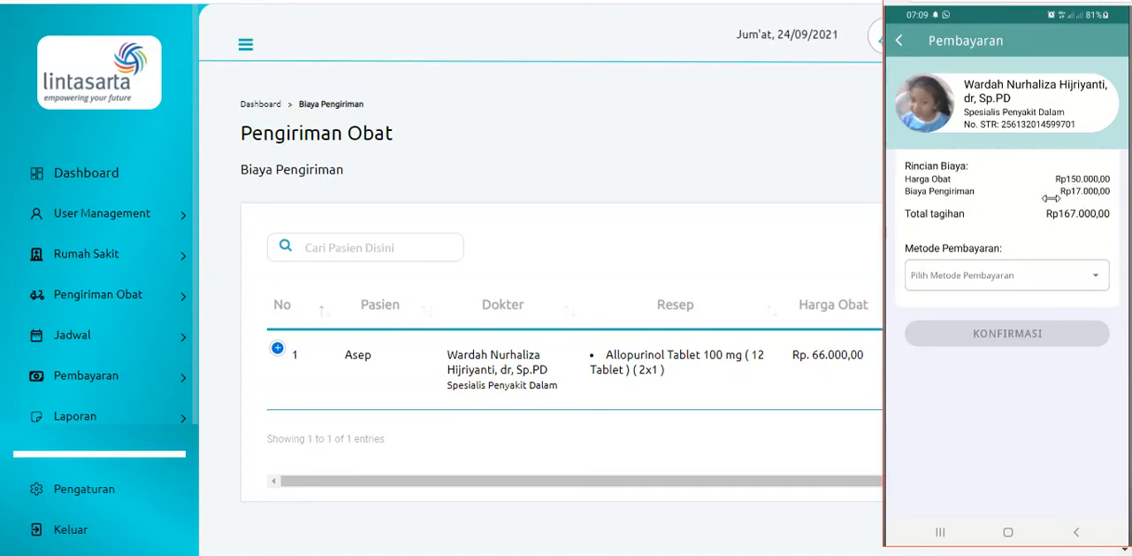
# Choose Bank Transfer as the payment method for the prescription and confirm the payment
pyautogui.click(1022, 265)
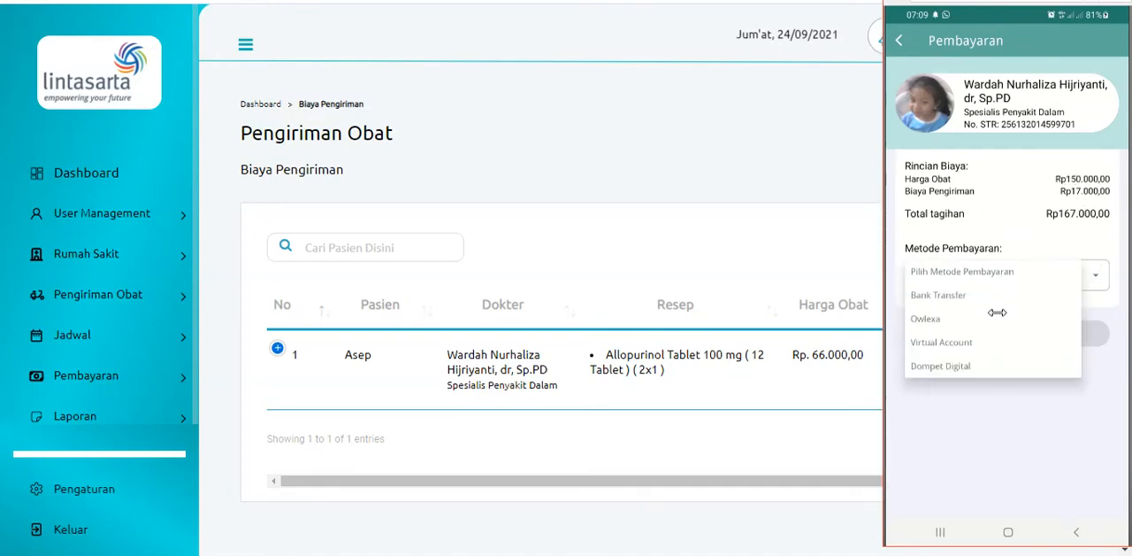
pyautogui.click(945, 295)
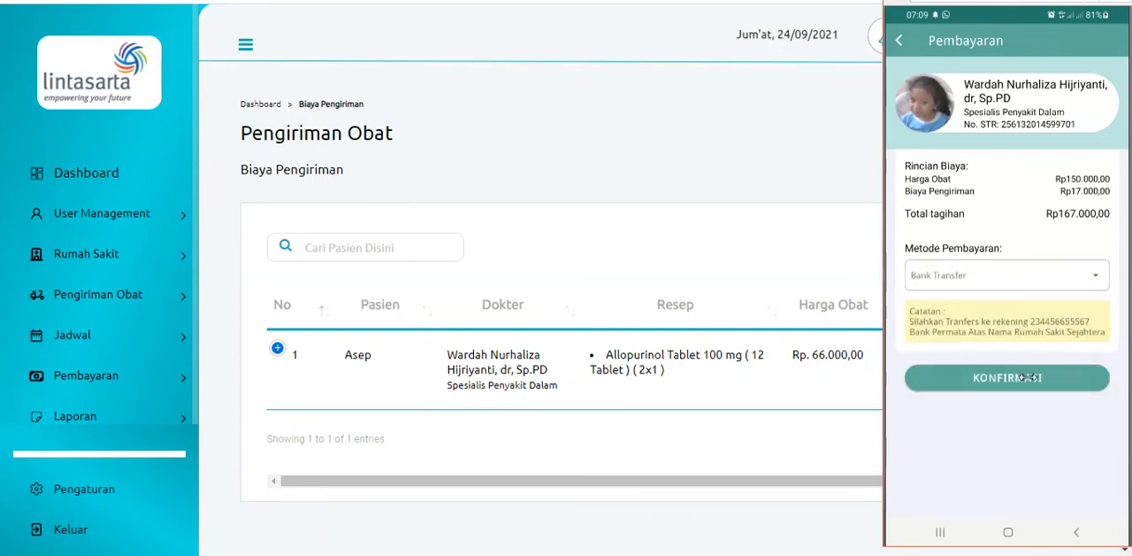
pyautogui.click(1028, 377)
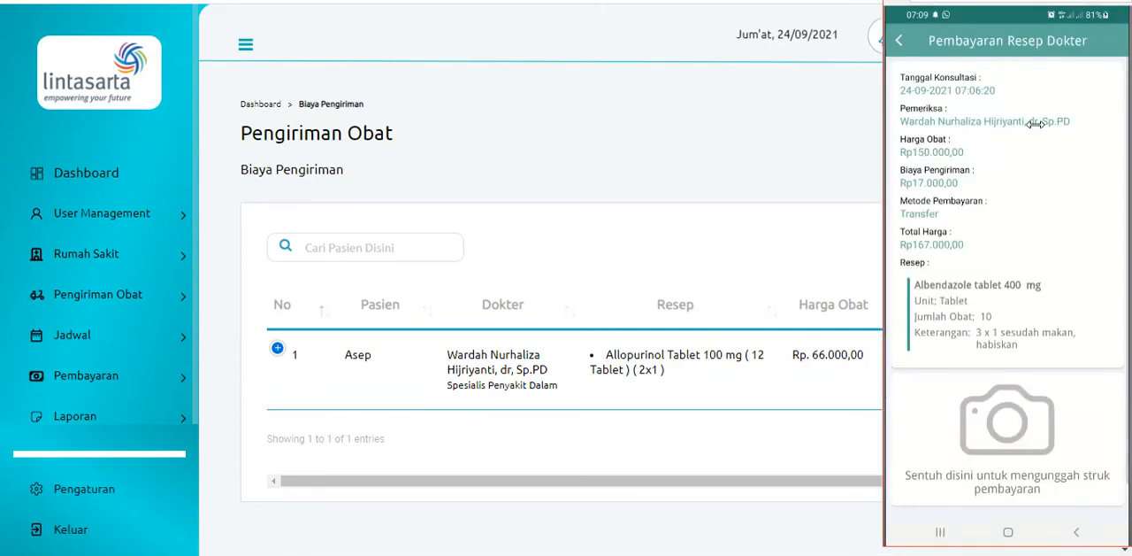
# Attach the Sep 22 gallery picture of two men as the payment receipt and upload the proof of payment
pyautogui.click(1027, 418)
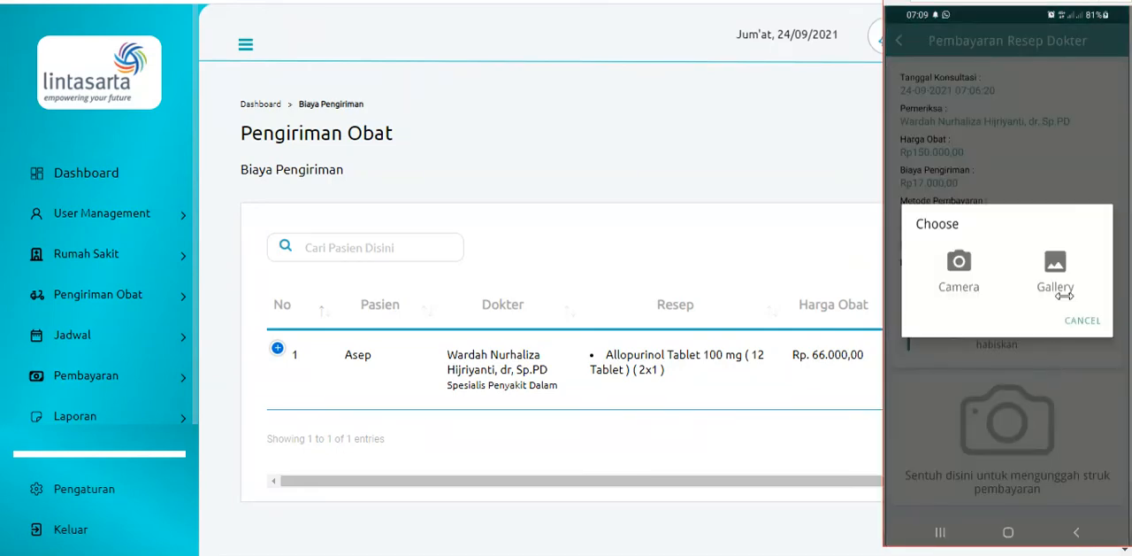
pyautogui.click(1053, 265)
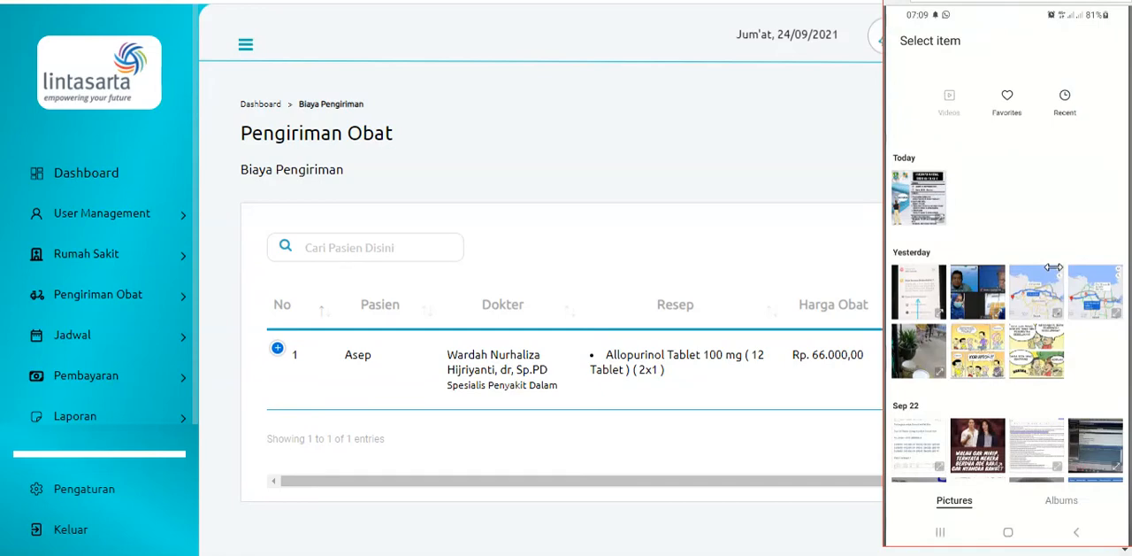
pyautogui.moveTo(1072, 355); pyautogui.dragTo(1068, 317)
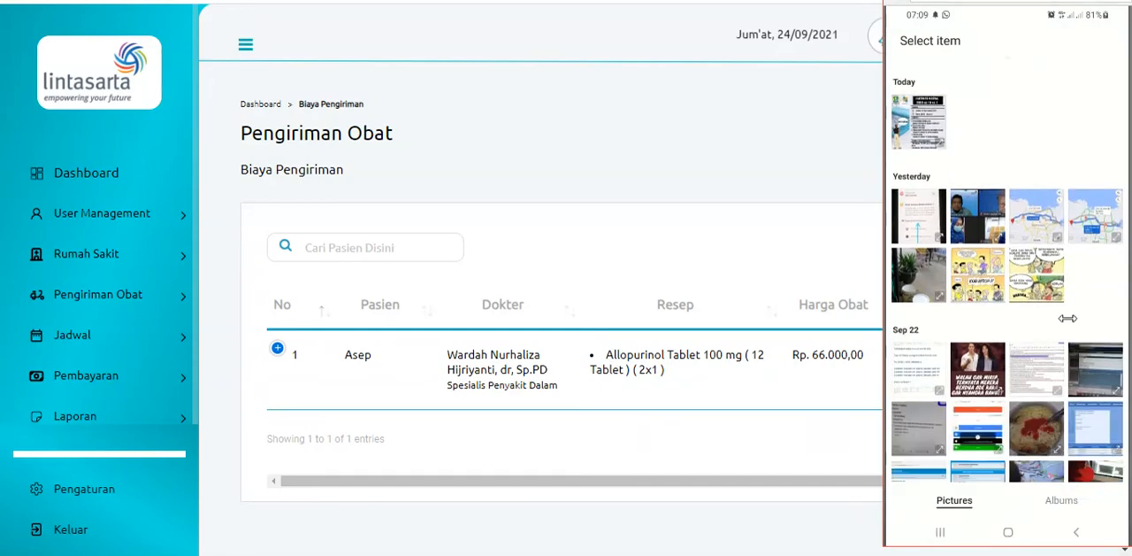
pyautogui.click(977, 368)
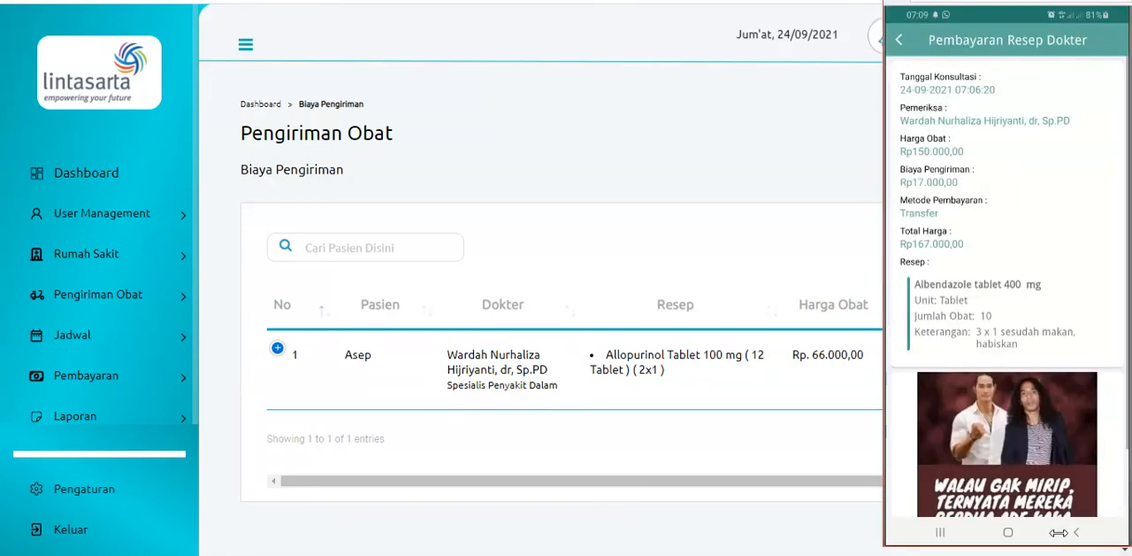
pyautogui.scroll(-1, 1043, 370)
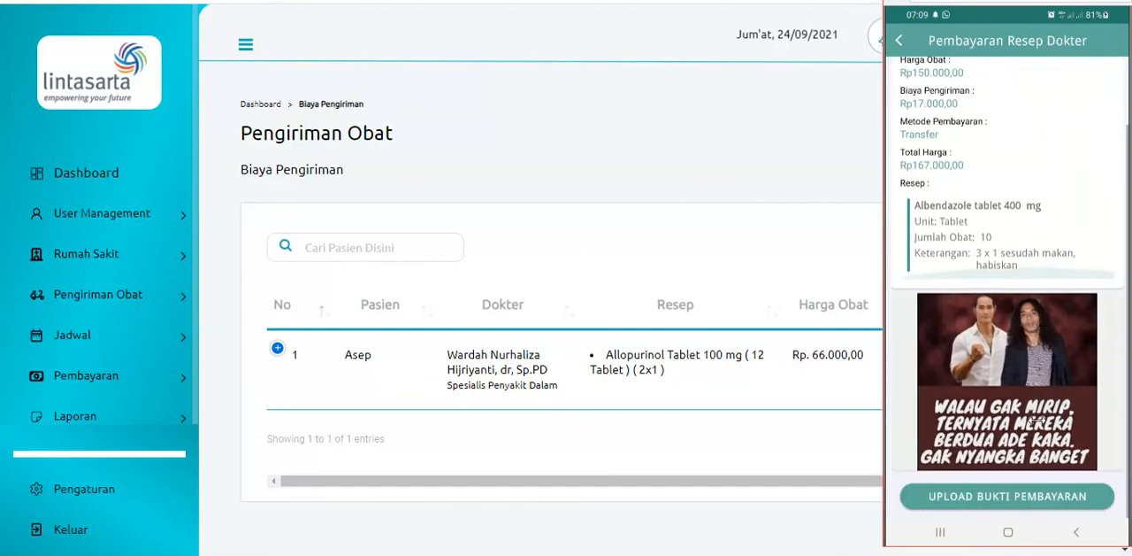
pyautogui.click(1039, 500)
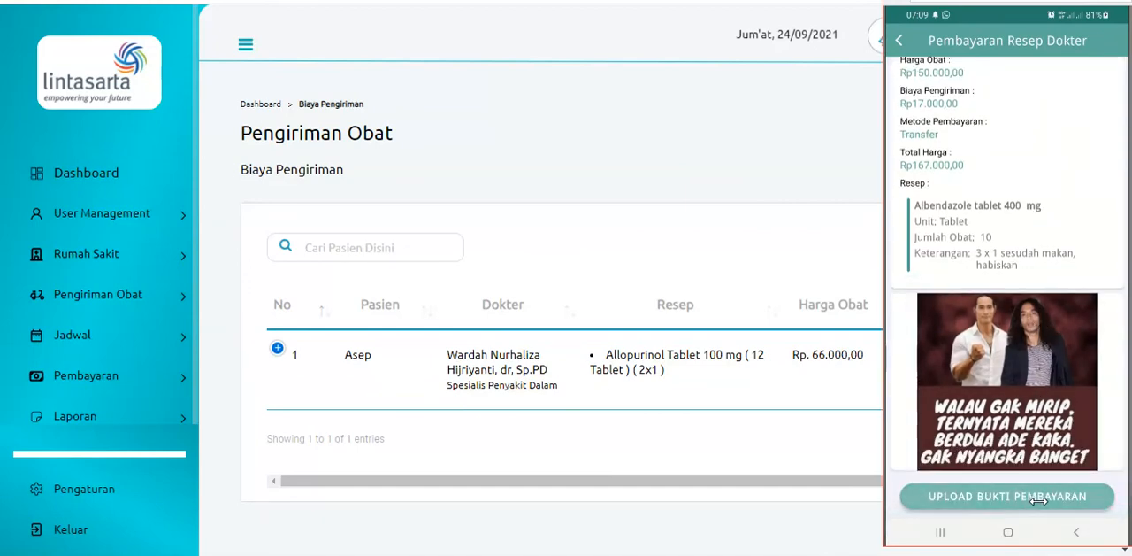
pyautogui.click(1006, 292)
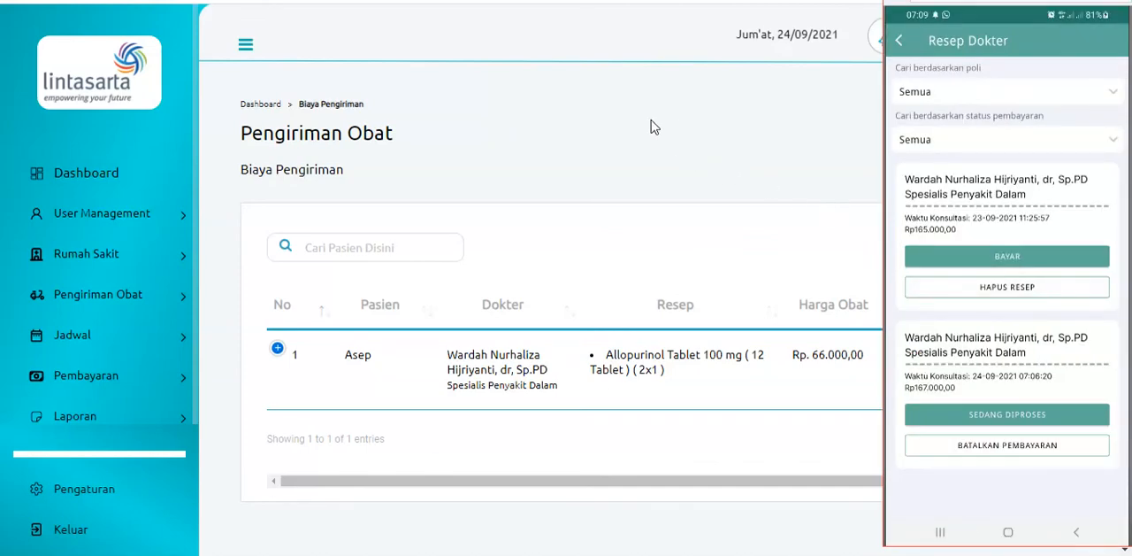
# Switch to the admin site, check the notifications and open the medicine payments list
pyautogui.click(644, 127)
pyautogui.click(887, 44)
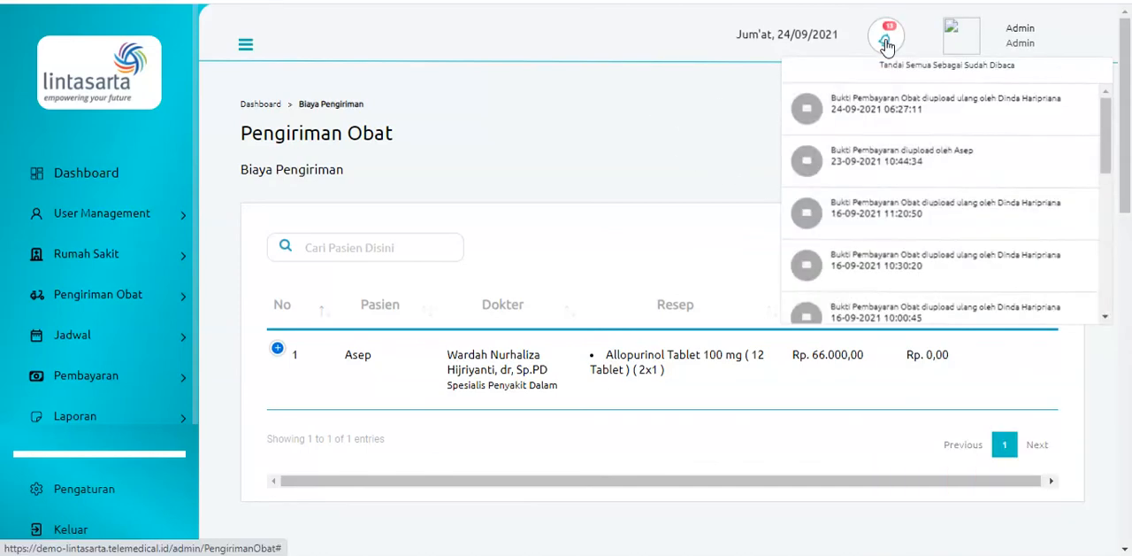
pyautogui.click(659, 125)
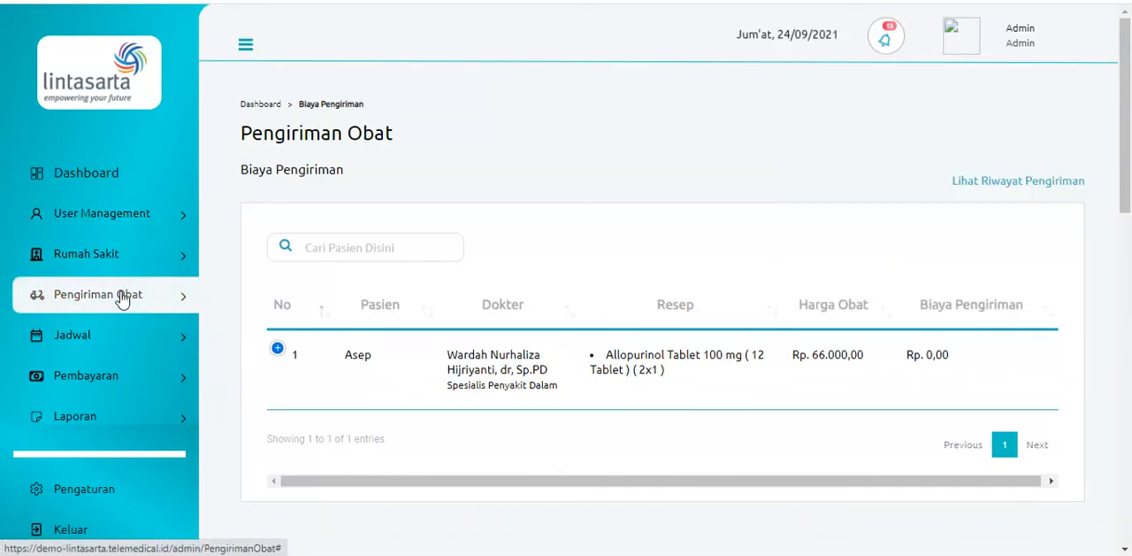
pyautogui.scroll(-1, 133, 298)
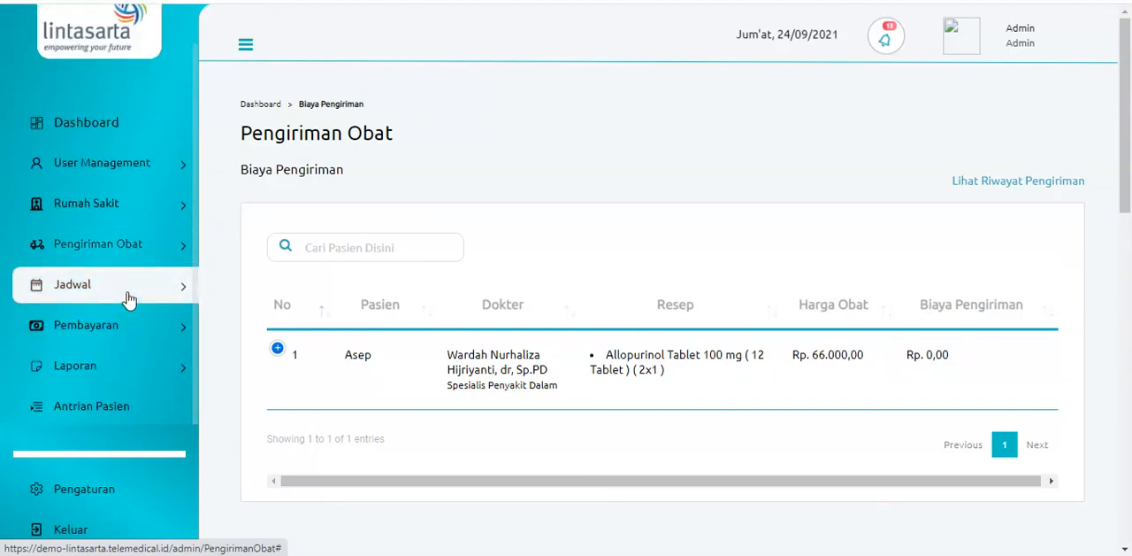
pyautogui.click(141, 327)
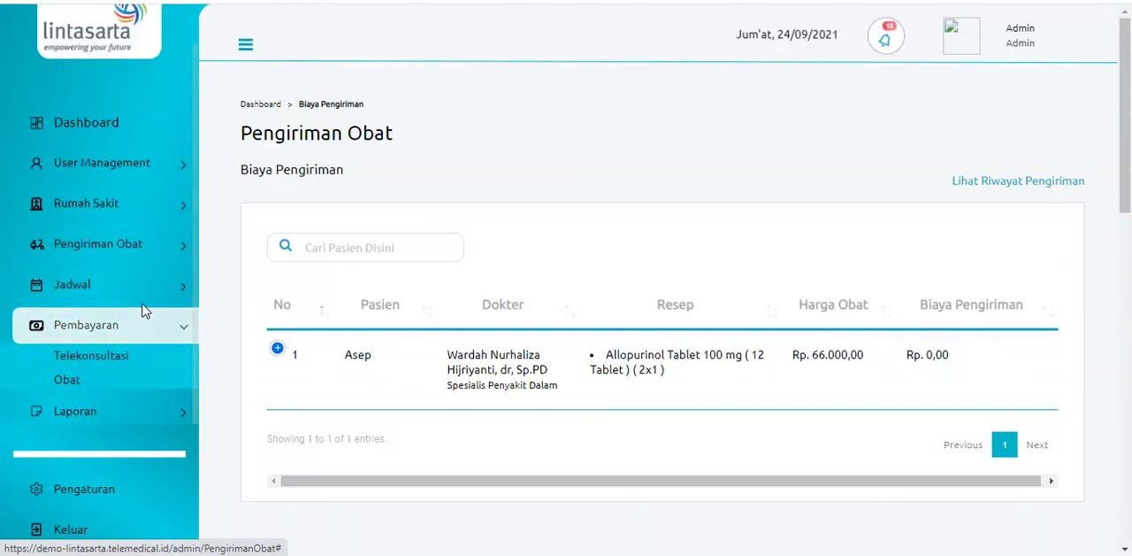
pyautogui.click(114, 386)
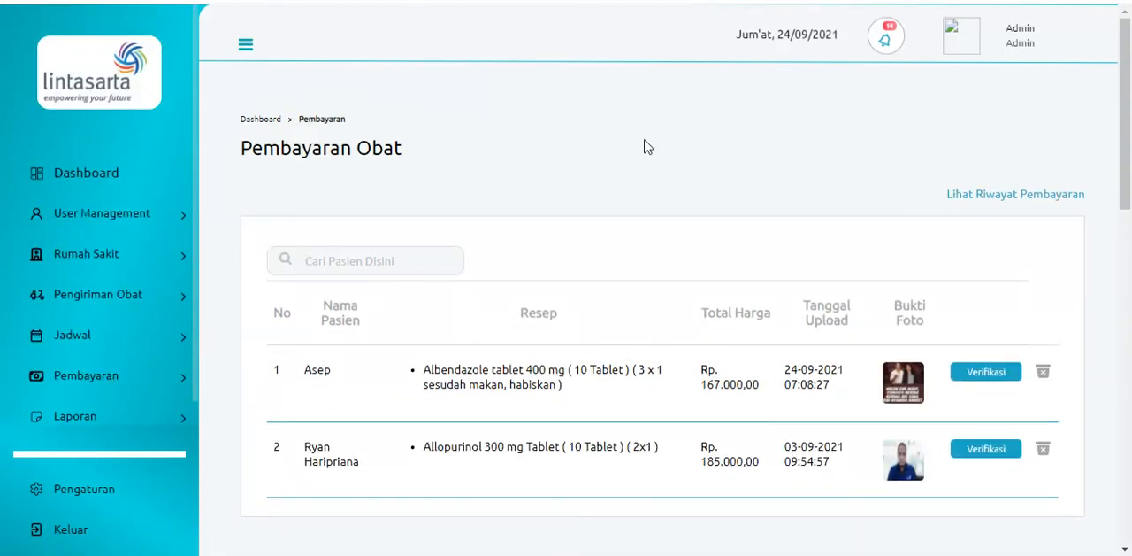
# View the uploaded proof for the Albendazole prescription, verify its payment and dismiss the confirmation
pyautogui.scroll(-2, 748, 219)
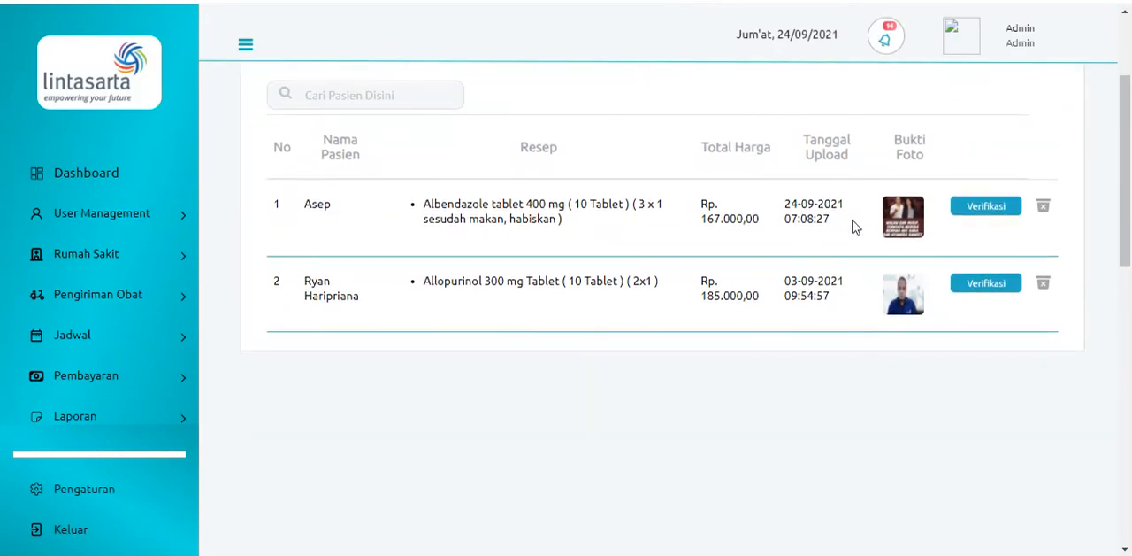
pyautogui.click(902, 225)
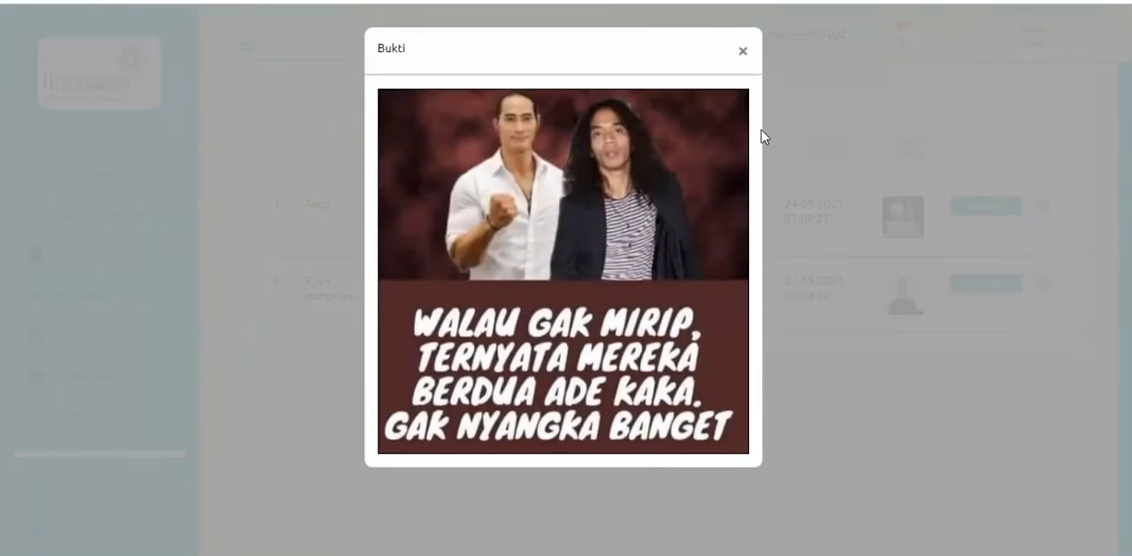
pyautogui.click(743, 54)
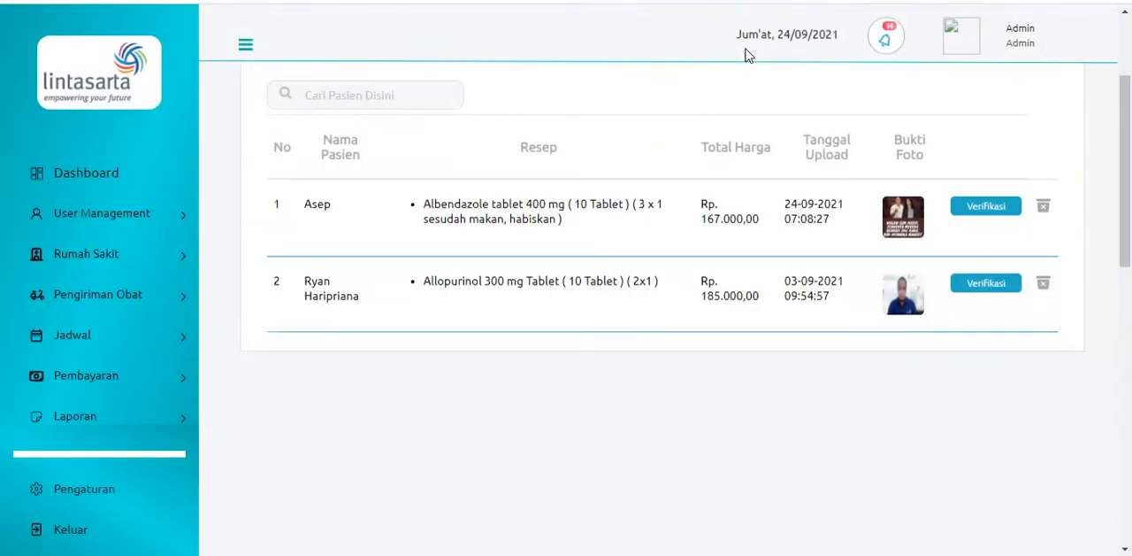
pyautogui.click(999, 213)
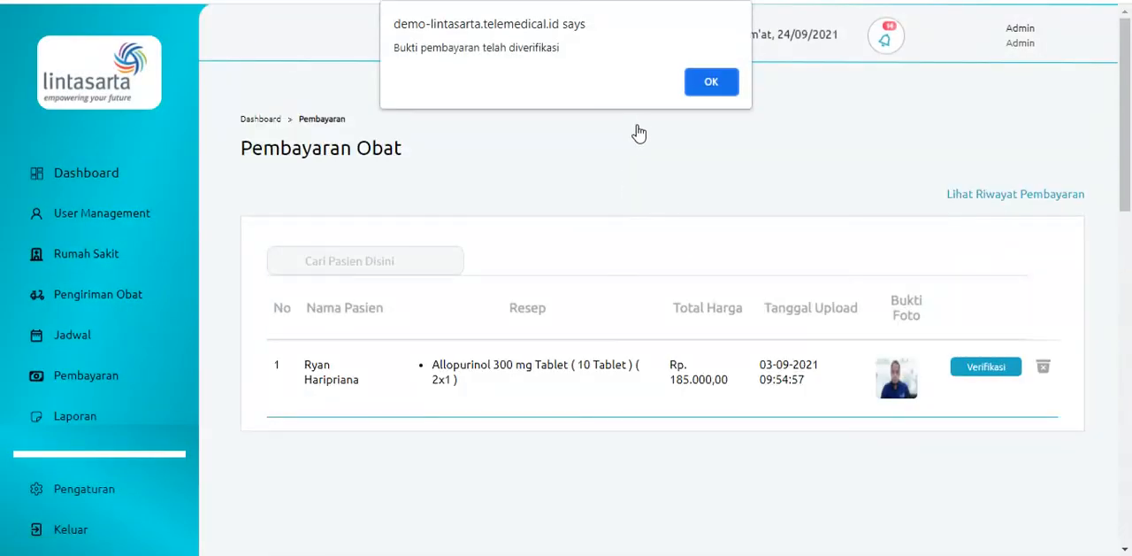
pyautogui.click(705, 83)
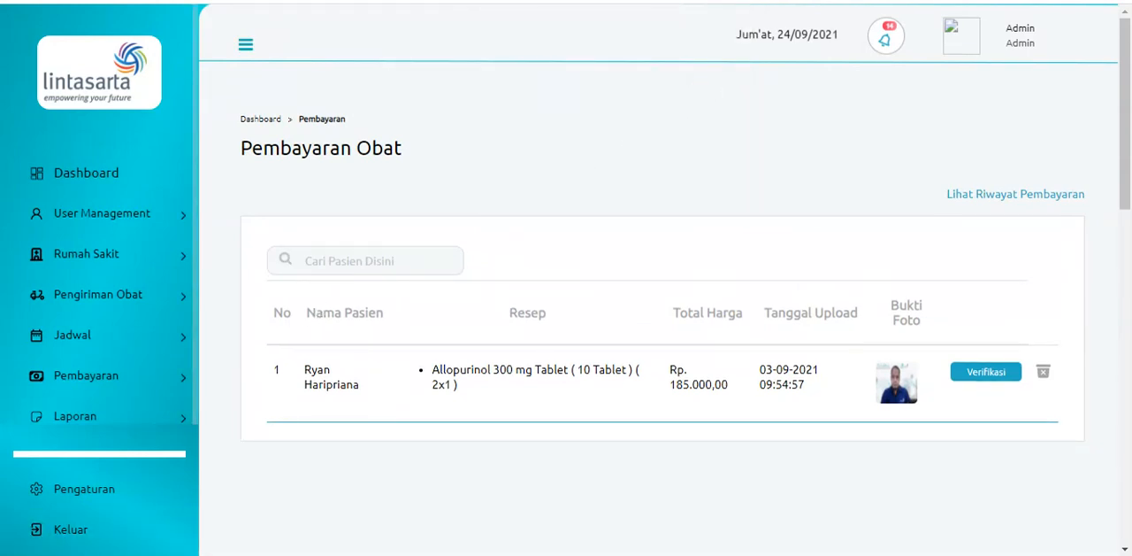
# Switch to the patient phone app and examine the medical record details of the 24-09-2021 consultation
pyautogui.click(386, 555)
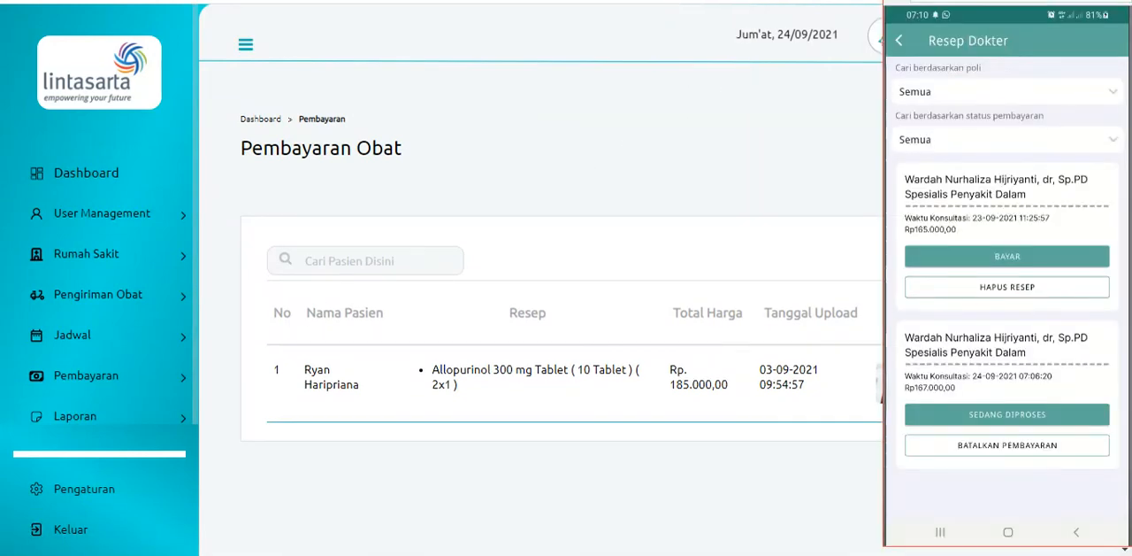
pyautogui.click(901, 42)
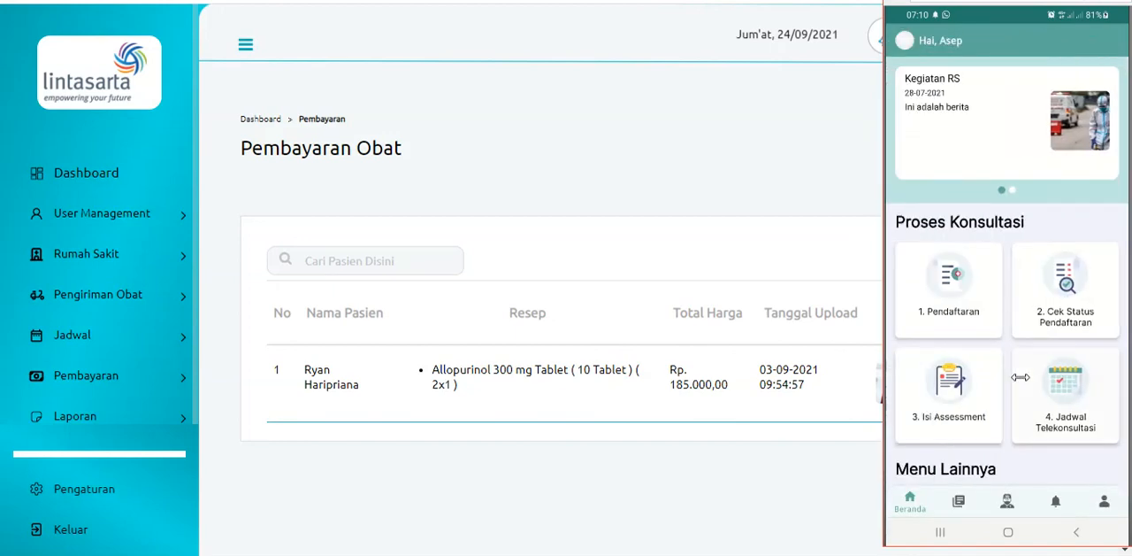
pyautogui.scroll(-3, 1021, 377)
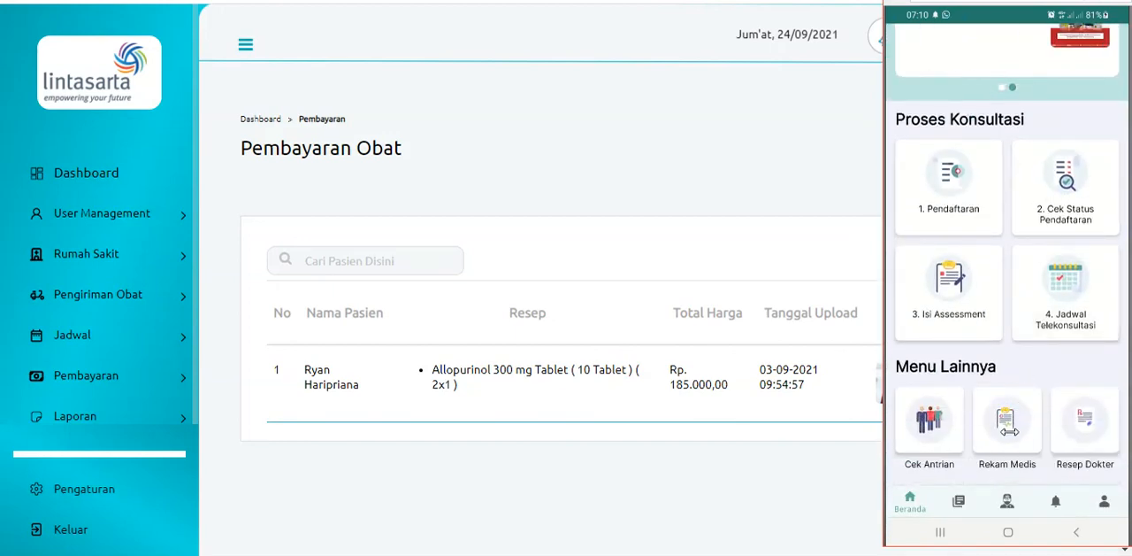
pyautogui.click(1007, 425)
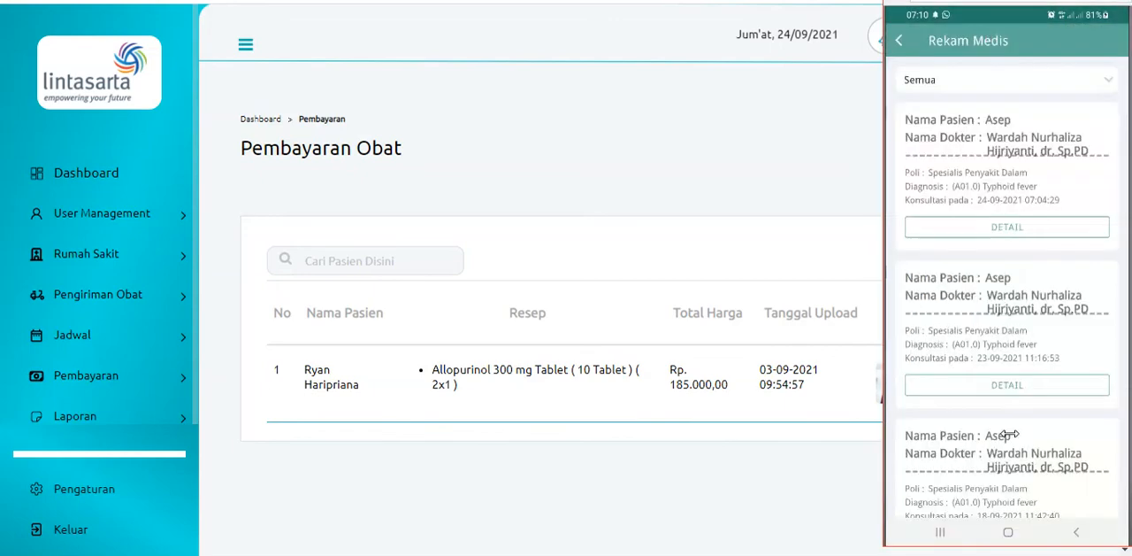
pyautogui.click(1033, 232)
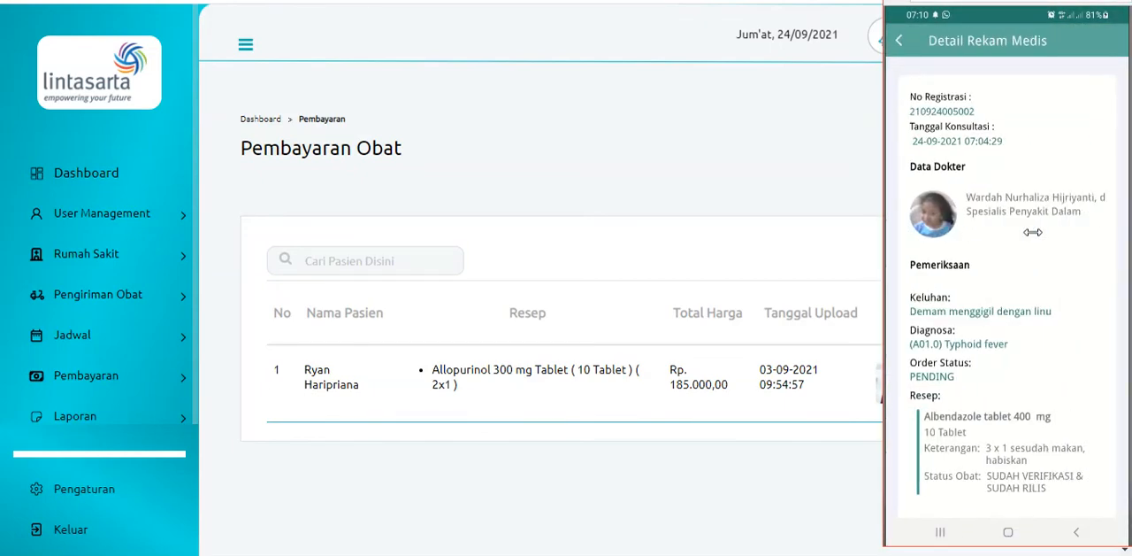
pyautogui.scroll(-1, 1033, 232)
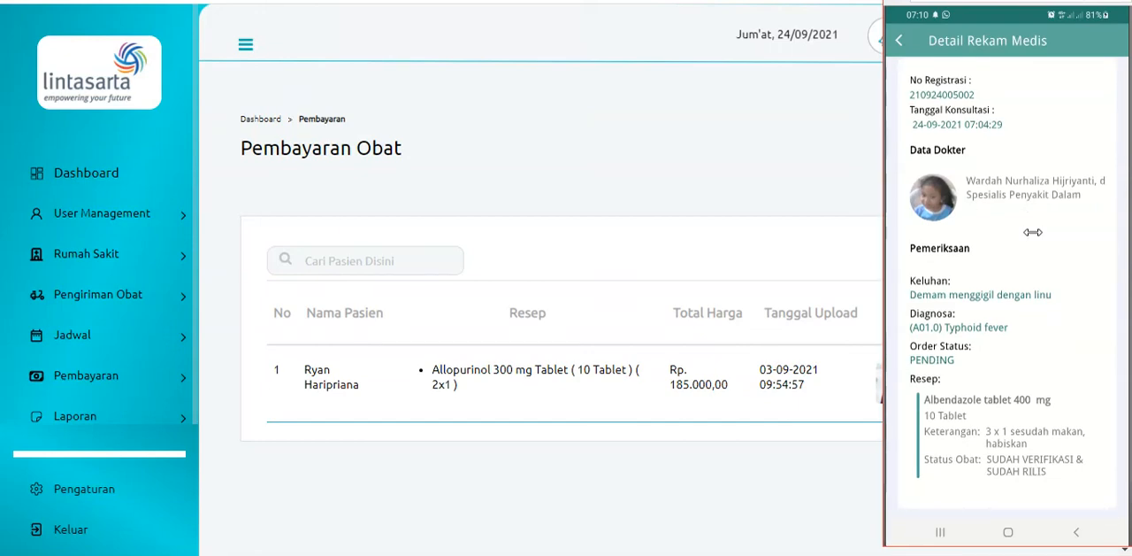
# Switch to the admin site, ship the first Albendazole order in the medicine delivery list and dismiss the confirmation
pyautogui.click(679, 177)
pyautogui.click(142, 301)
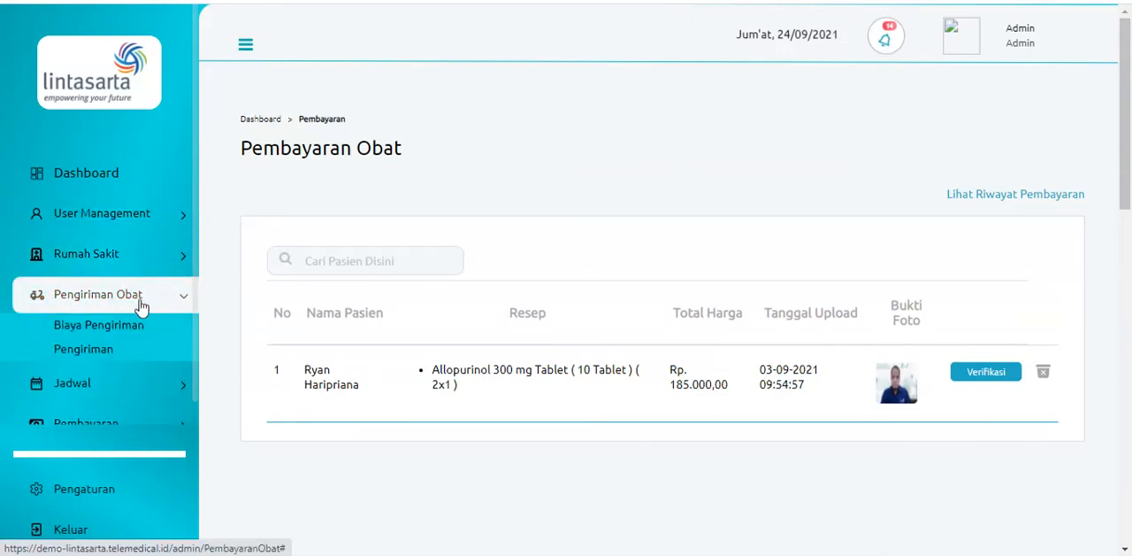
pyautogui.click(129, 351)
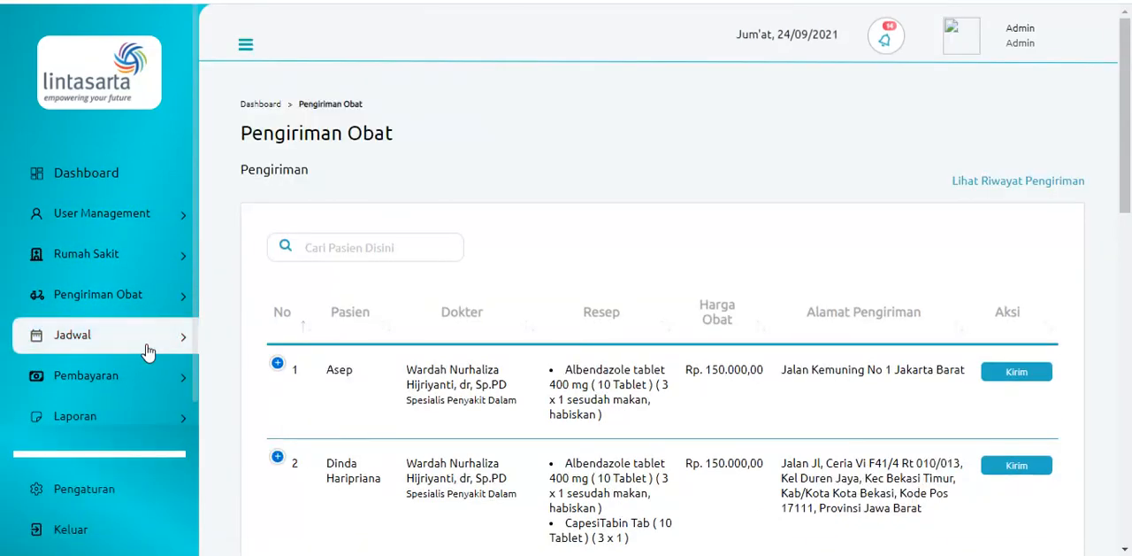
pyautogui.click(995, 376)
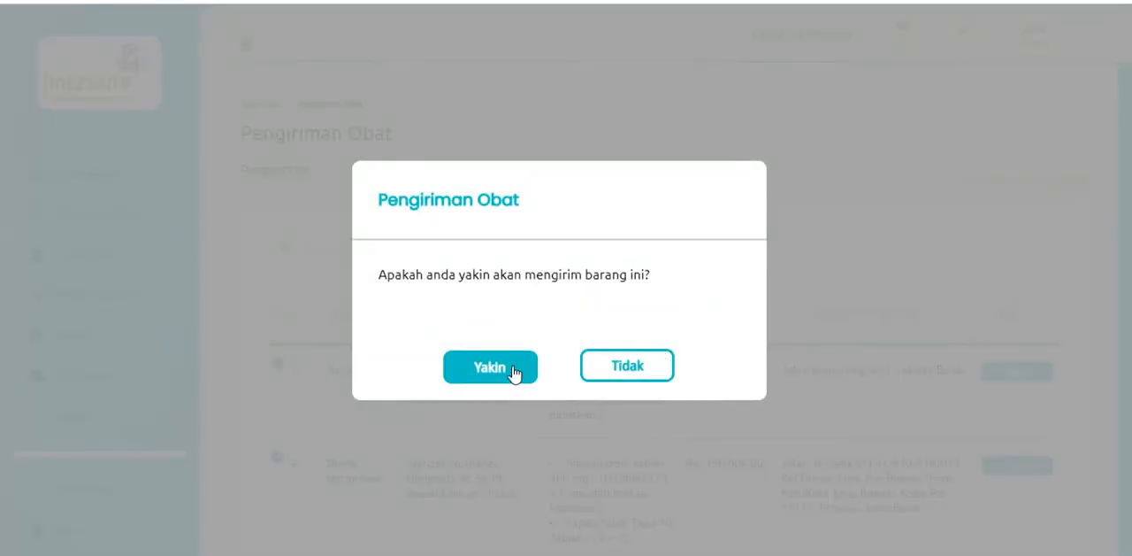
pyautogui.click(491, 366)
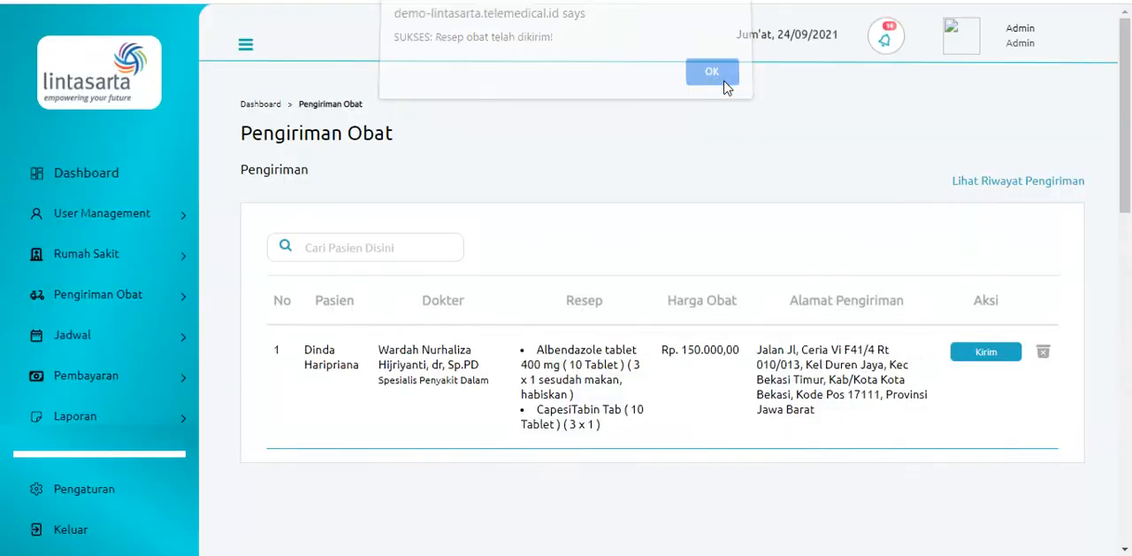
pyautogui.click(713, 82)
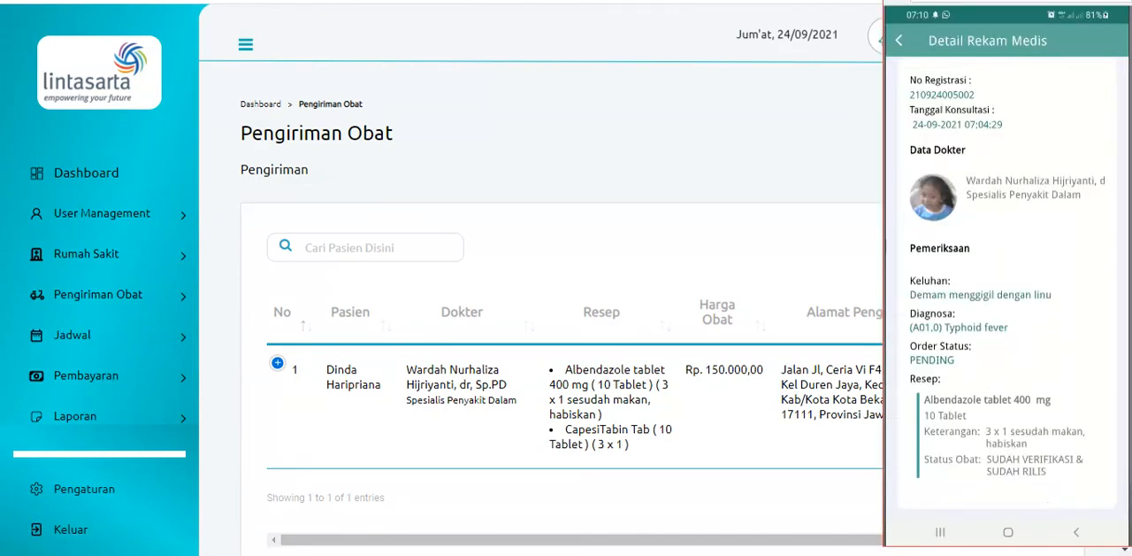
# Leave the medical records in the patient phone app and switch back to the admin site's delivery list
pyautogui.click(265, 554)
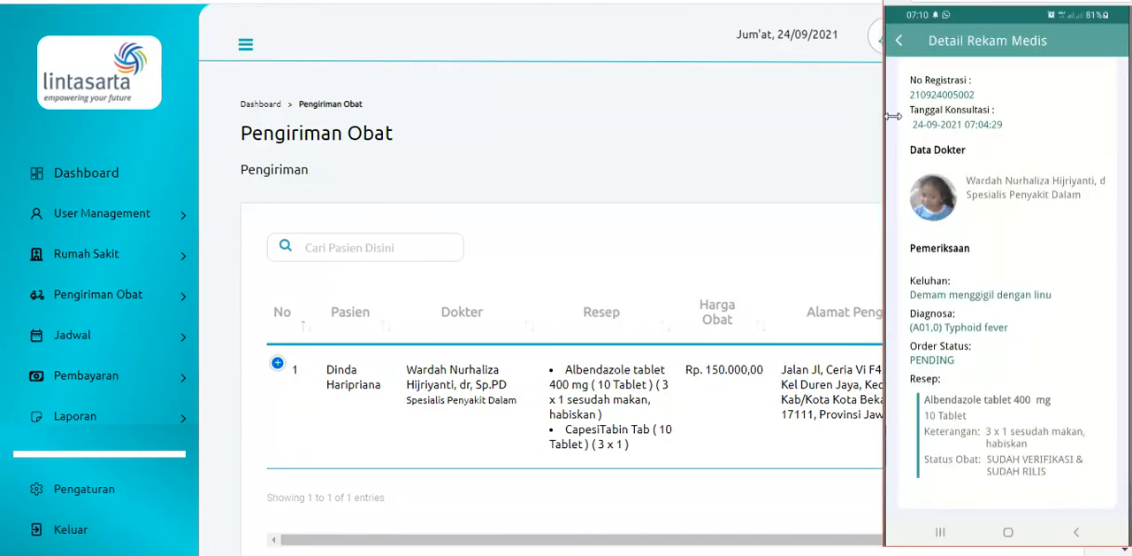
pyautogui.click(906, 49)
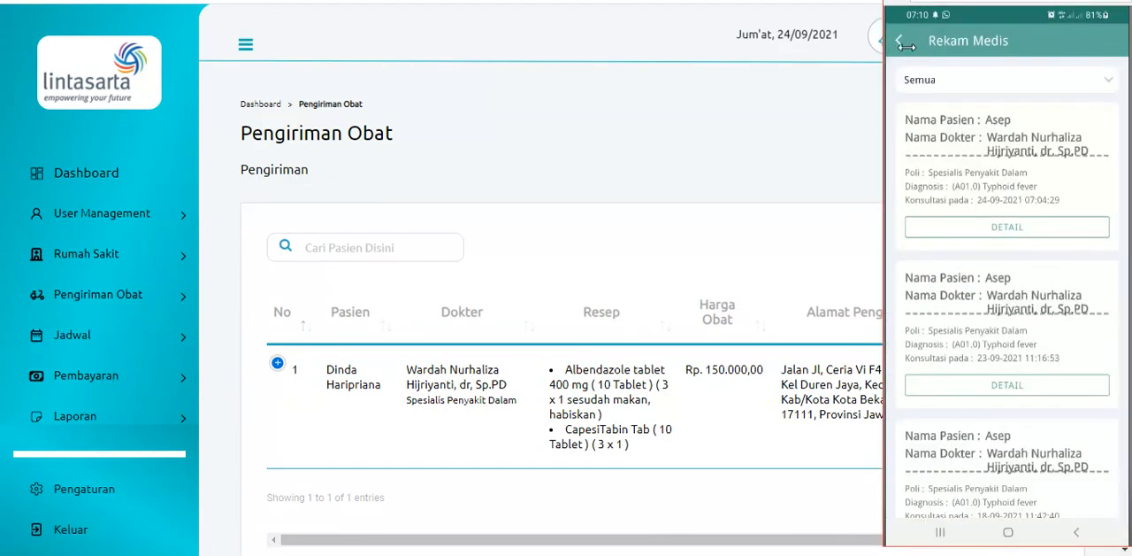
pyautogui.click(898, 47)
pyautogui.click(643, 146)
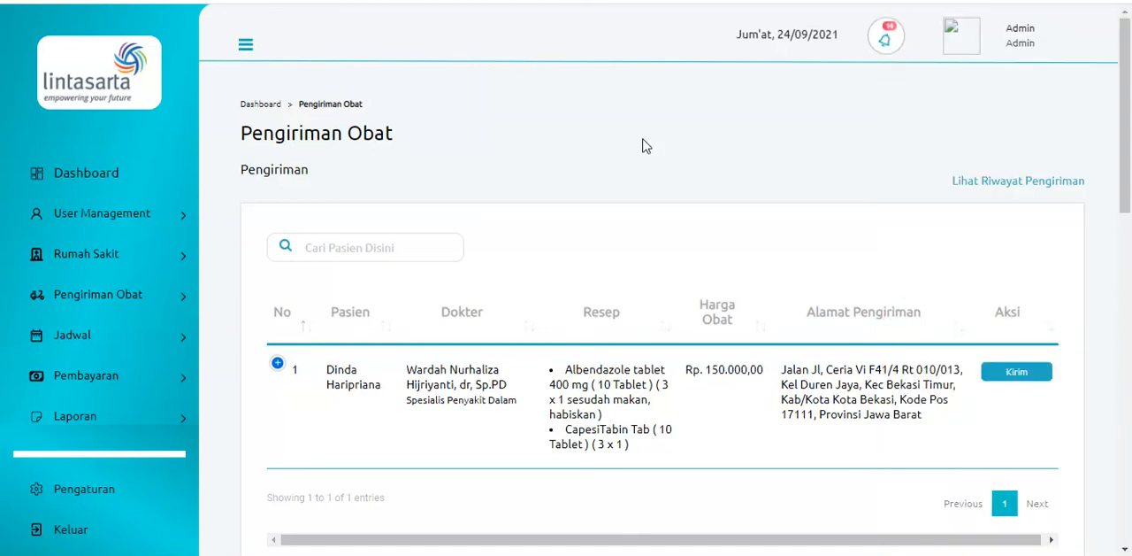